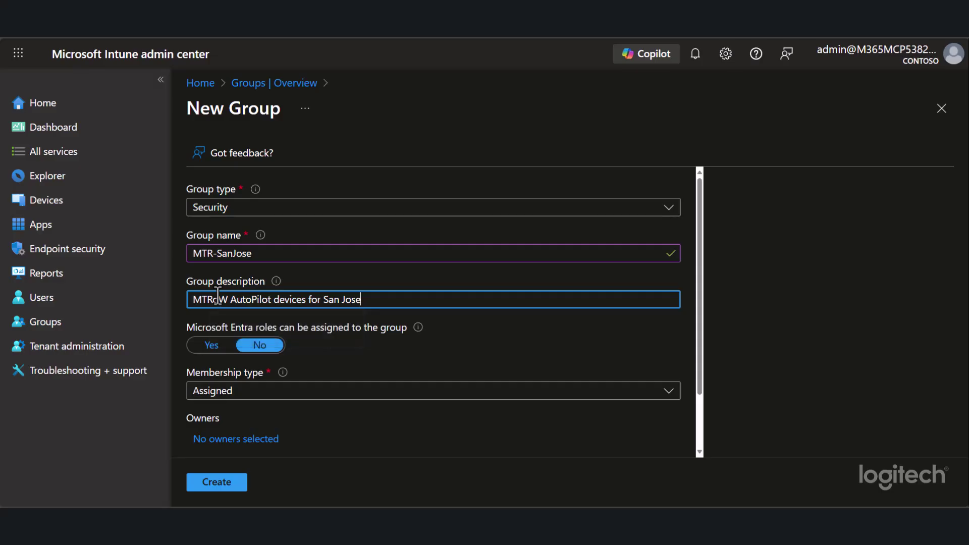
Set the new group's membership type to Dynamic Device and open its dynamic membership query.
{"action": "left_click", "coordinate": [217, 392]}
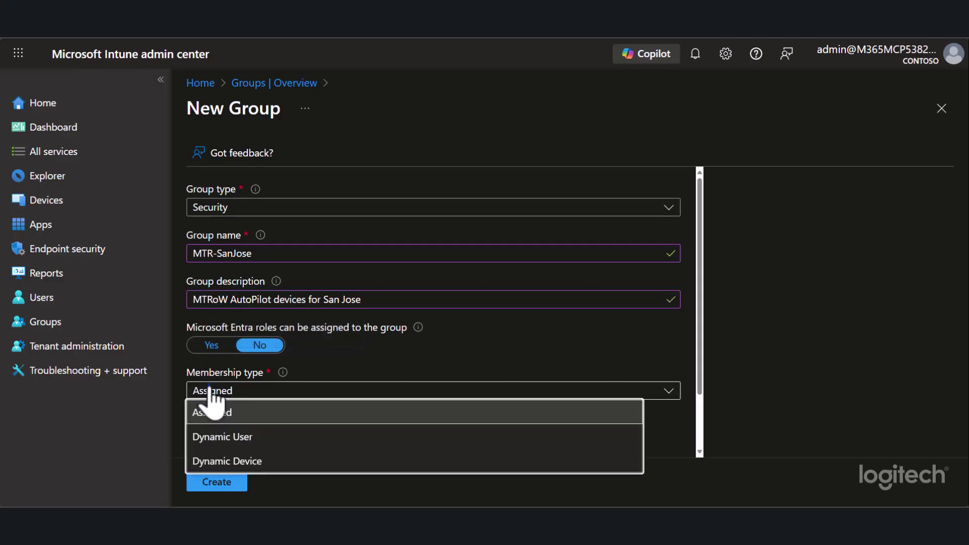
{"action": "left_click", "coordinate": [222, 461]}
{"action": "left_click", "coordinate": [268, 421]}
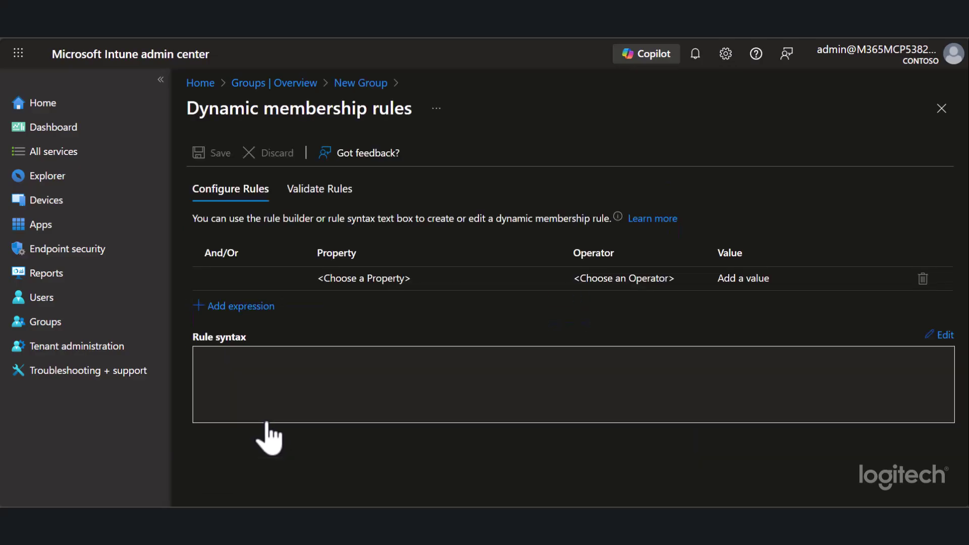
Save the membership rule syntax (device.devicePhysicalIds -any _ -startswith"[OrderID]:MTR-") and create the MTR-SanJose group.
{"action": "left_click", "coordinate": [942, 335]}
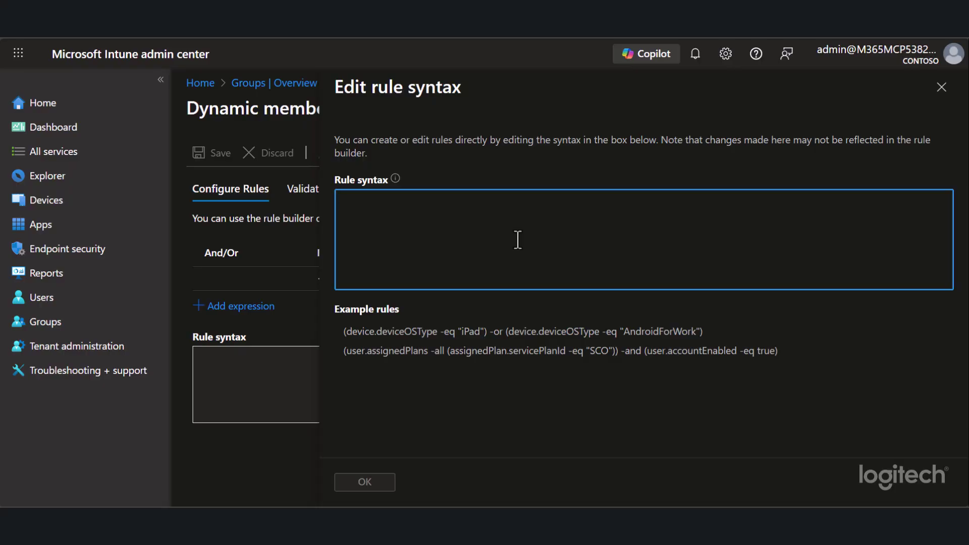
{"action": "type", "text": "(device.devicePhysicalIds -any _ -startswith\"[OrderID]:MTR-\")"}
{"action": "left_click", "coordinate": [368, 483]}
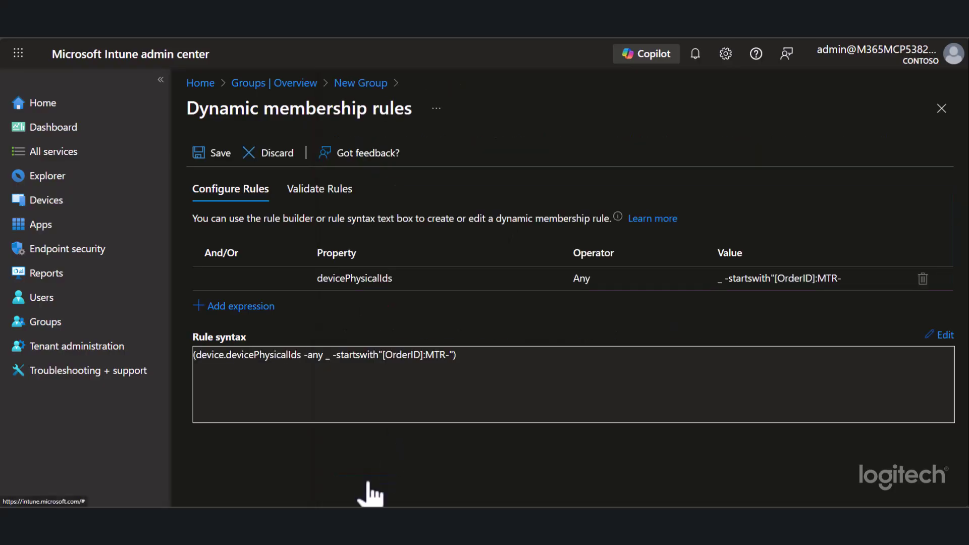
{"action": "left_click", "coordinate": [217, 153]}
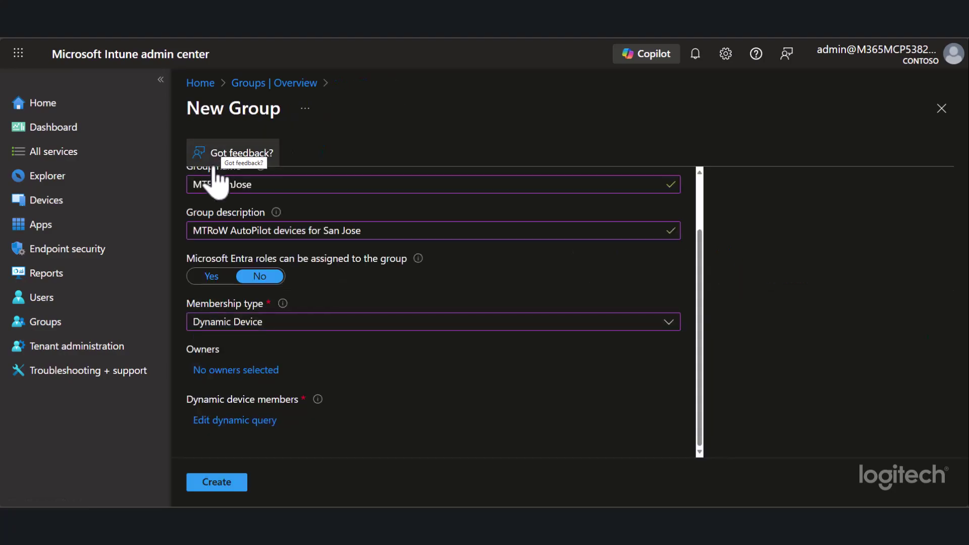
{"action": "left_click", "coordinate": [218, 486]}
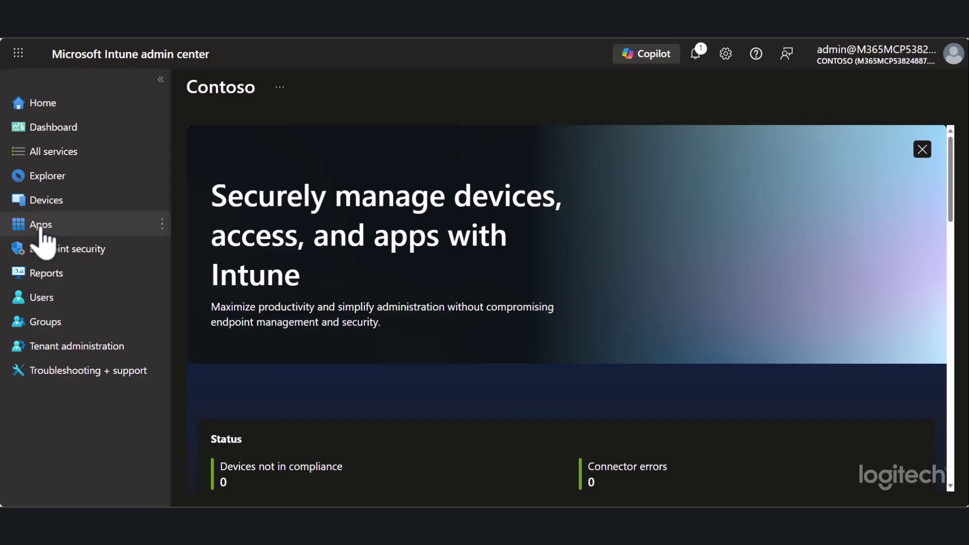
Start adding a new Windows platform app with the app type Windows app (Win32).
{"action": "left_click", "coordinate": [40, 226]}
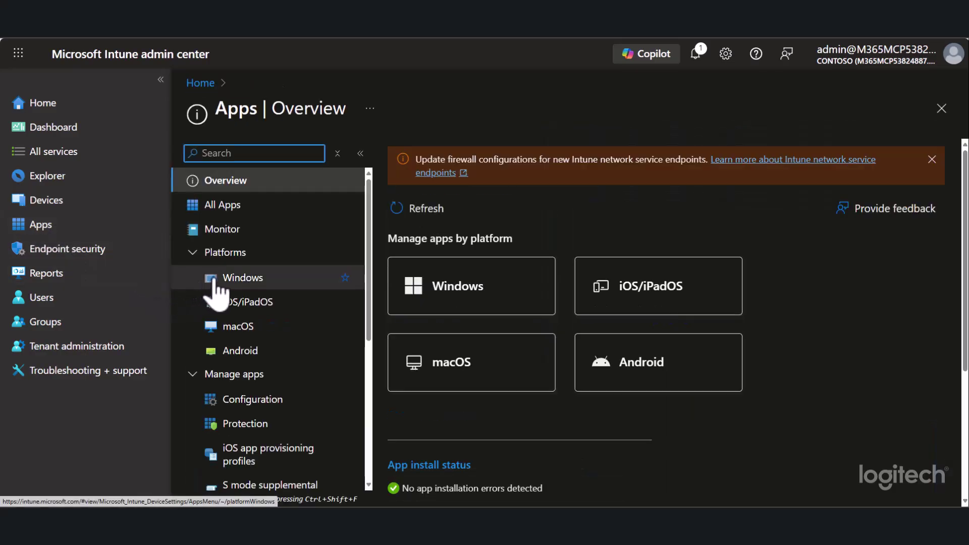
{"action": "left_click", "coordinate": [231, 277]}
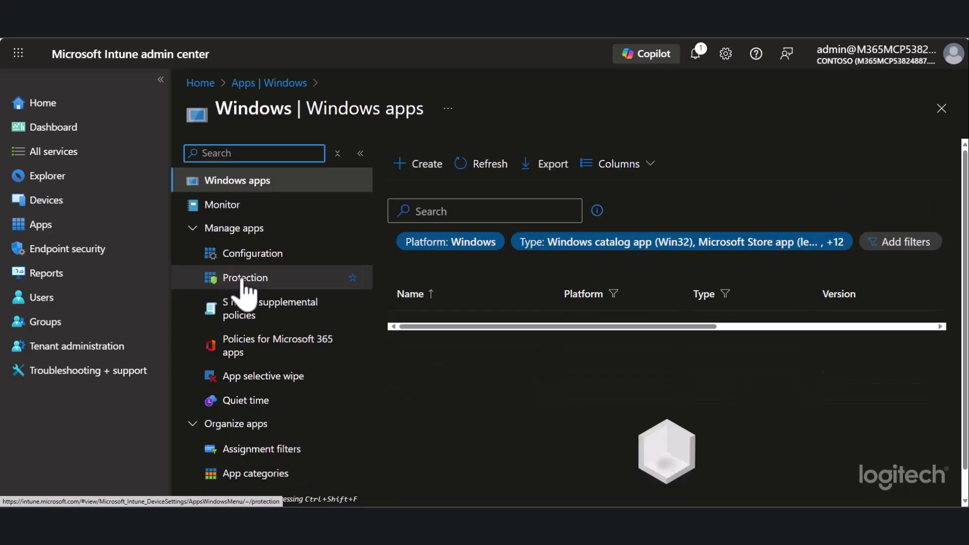
{"action": "left_click", "coordinate": [419, 165]}
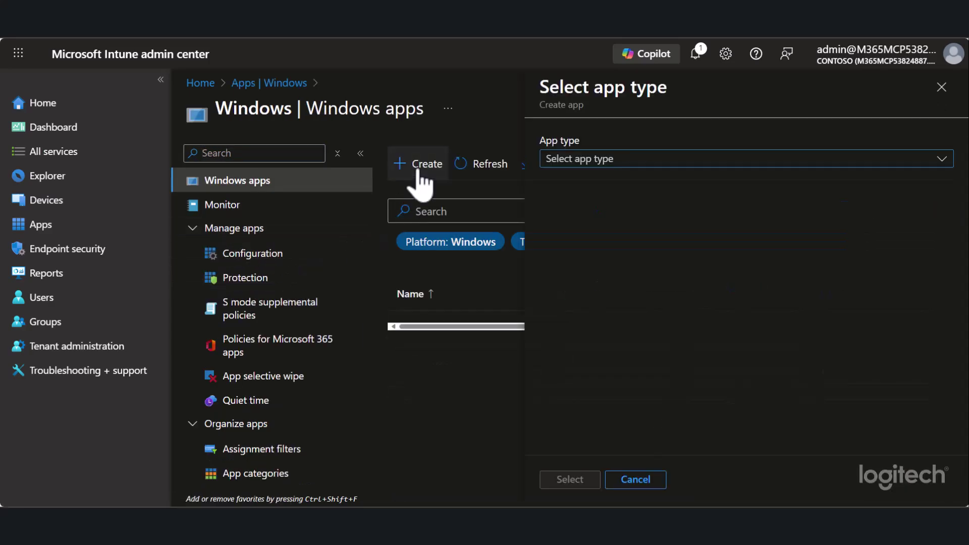
{"action": "left_click", "coordinate": [557, 168]}
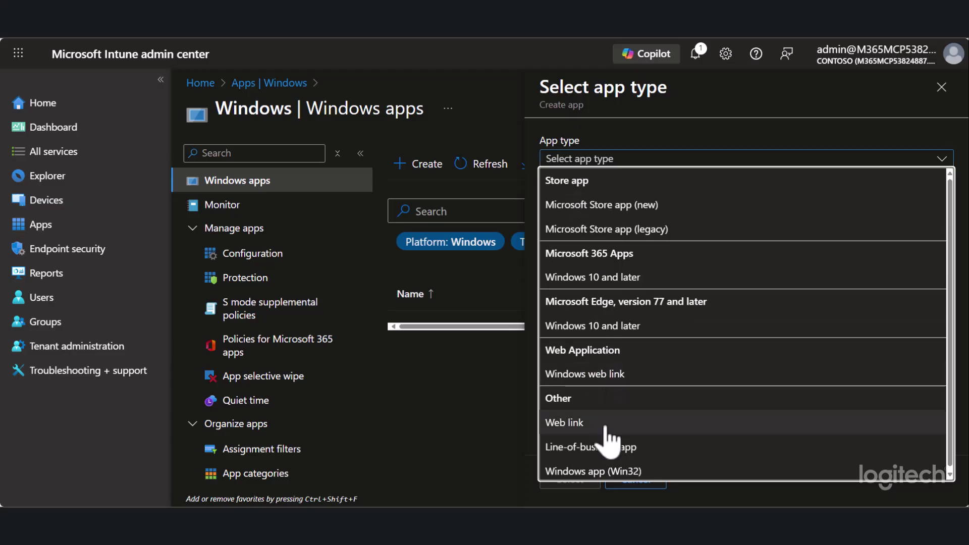
{"action": "left_click", "coordinate": [607, 472]}
{"action": "left_click", "coordinate": [574, 482]}
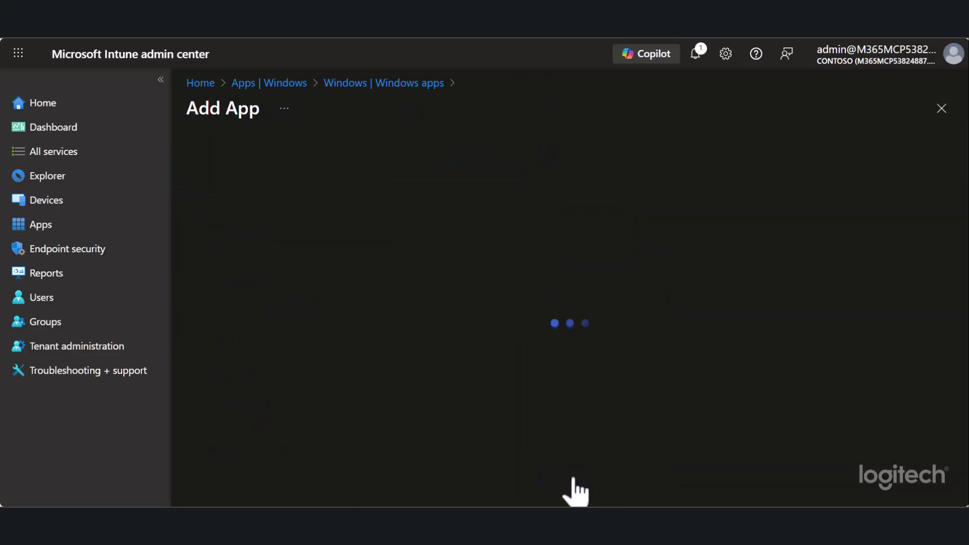
Load ProvisioningToolInstaller.intunewin as the app package file.
{"action": "left_click", "coordinate": [460, 208]}
{"action": "left_click", "coordinate": [944, 151]}
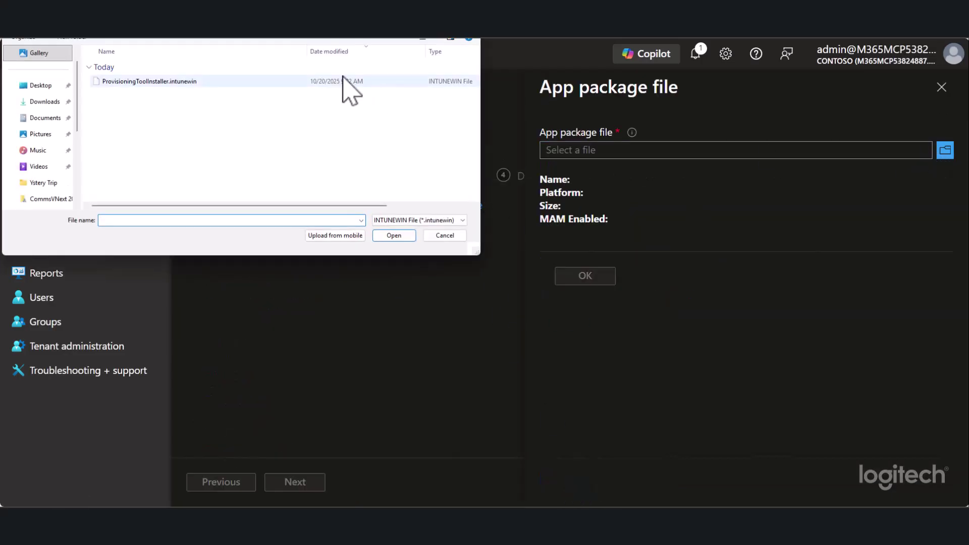
{"action": "left_click", "coordinate": [343, 81]}
{"action": "left_click", "coordinate": [393, 235]}
{"action": "left_click", "coordinate": [585, 277]}
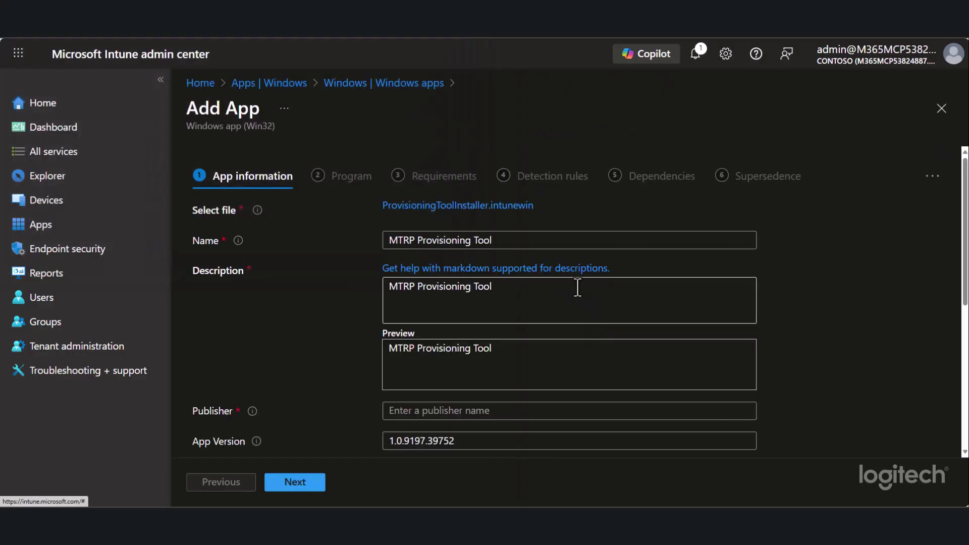
Set the app's publisher to Microsoft and proceed past the program settings to the requirements.
{"action": "left_click", "coordinate": [458, 411]}
{"action": "type", "text": "Microsoft"}
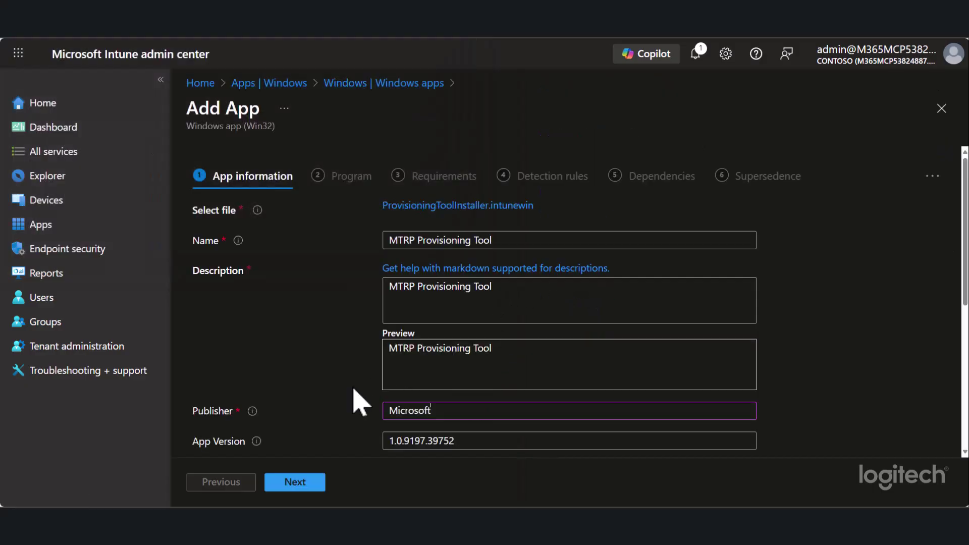
{"action": "scroll", "coordinate": [314, 454], "scroll_direction": "down", "scroll_amount": 1}
{"action": "scroll", "coordinate": [358, 433], "scroll_direction": "down", "scroll_amount": 5}
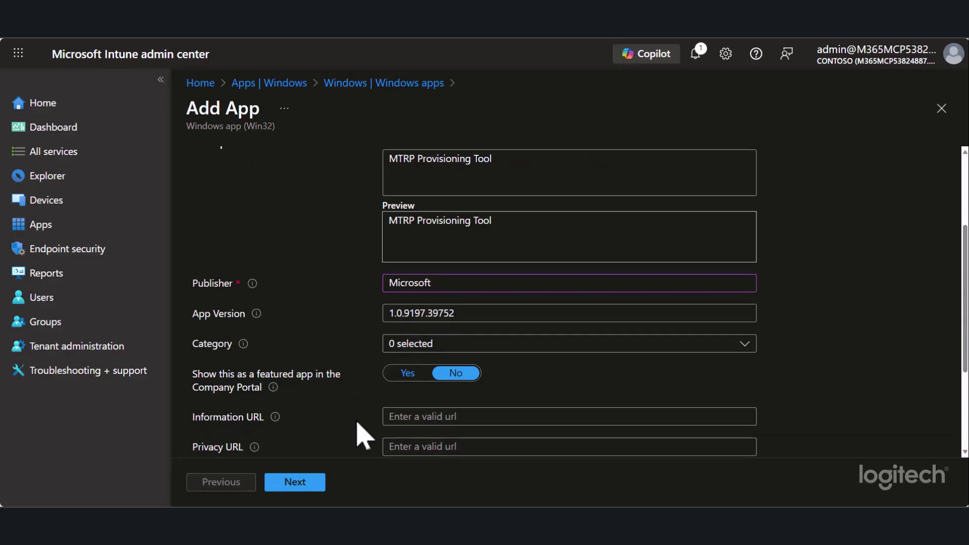
{"action": "left_click", "coordinate": [301, 483]}
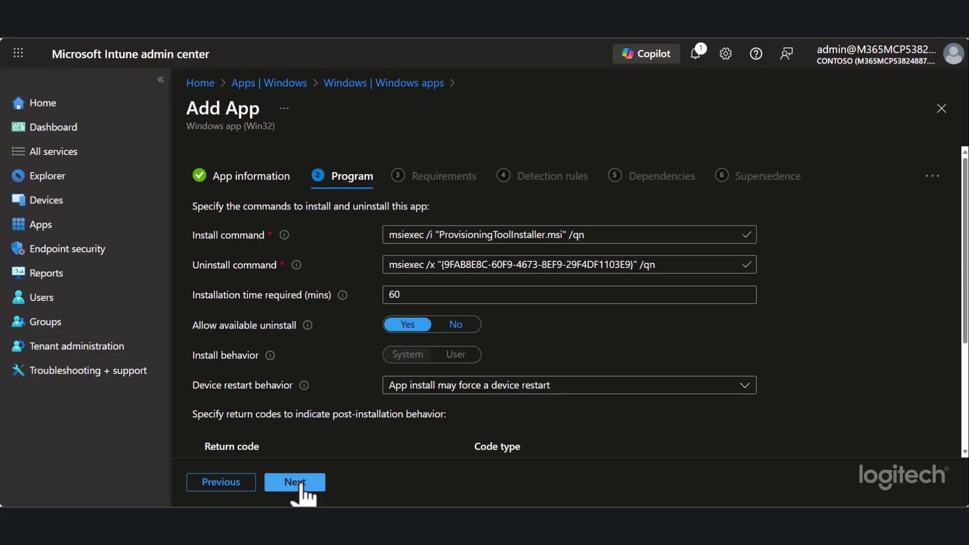
{"action": "left_click", "coordinate": [302, 484]}
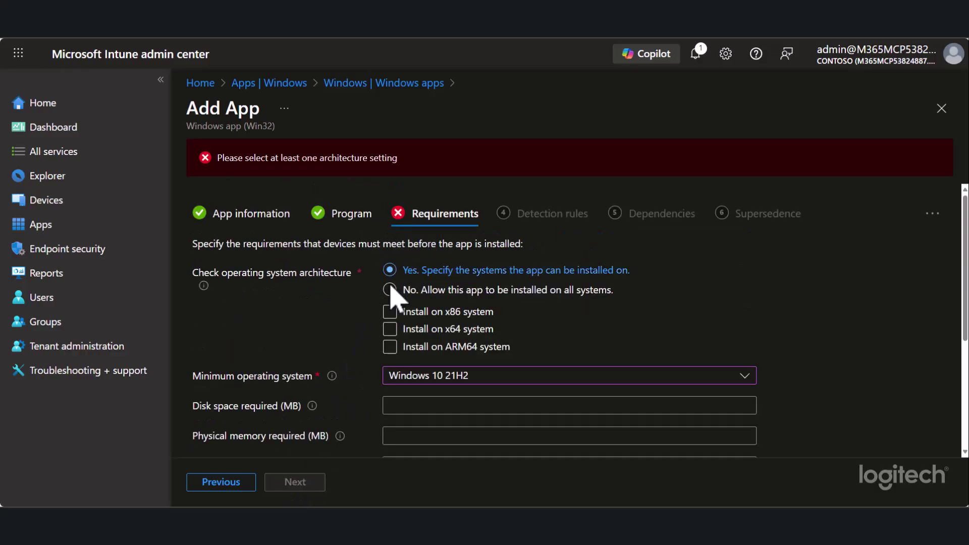
Require x86 and x64 system architectures with Windows 10 21H2 as the minimum operating system, and proceed to the detection rules.
{"action": "left_click", "coordinate": [391, 313]}
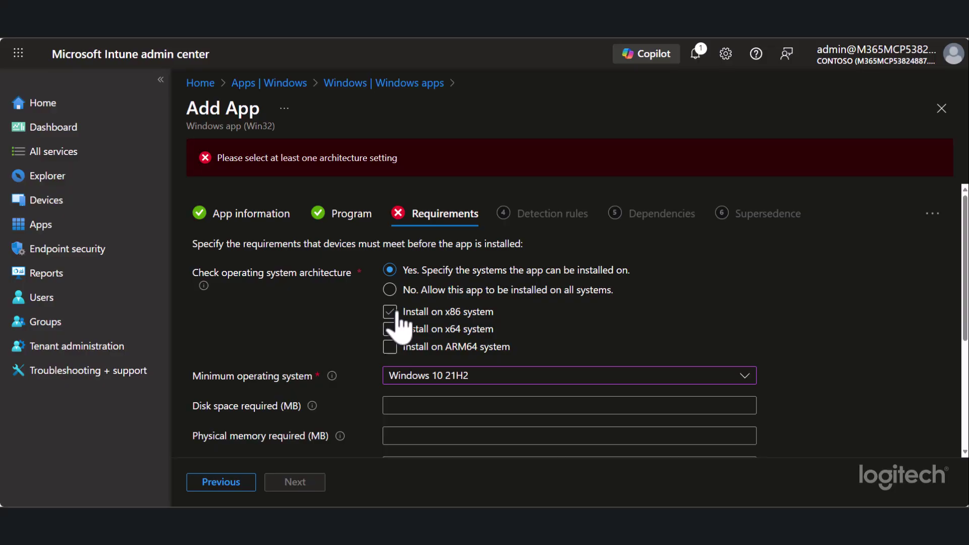
{"action": "left_click", "coordinate": [391, 313]}
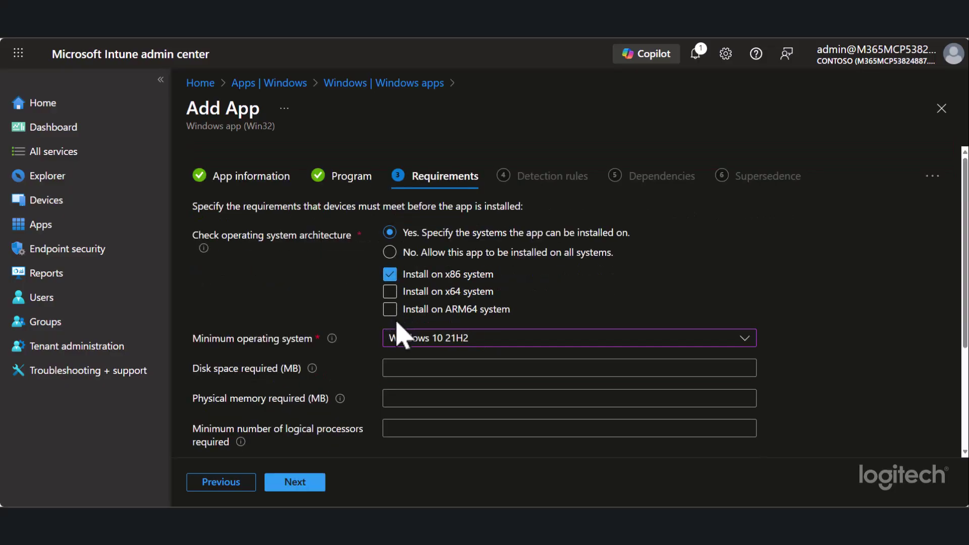
{"action": "left_click", "coordinate": [396, 295]}
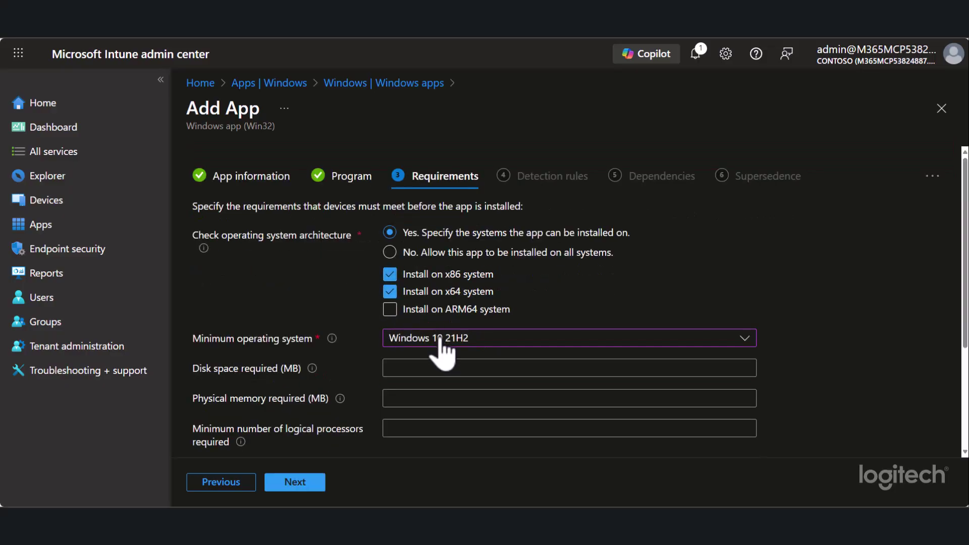
{"action": "left_click", "coordinate": [439, 341]}
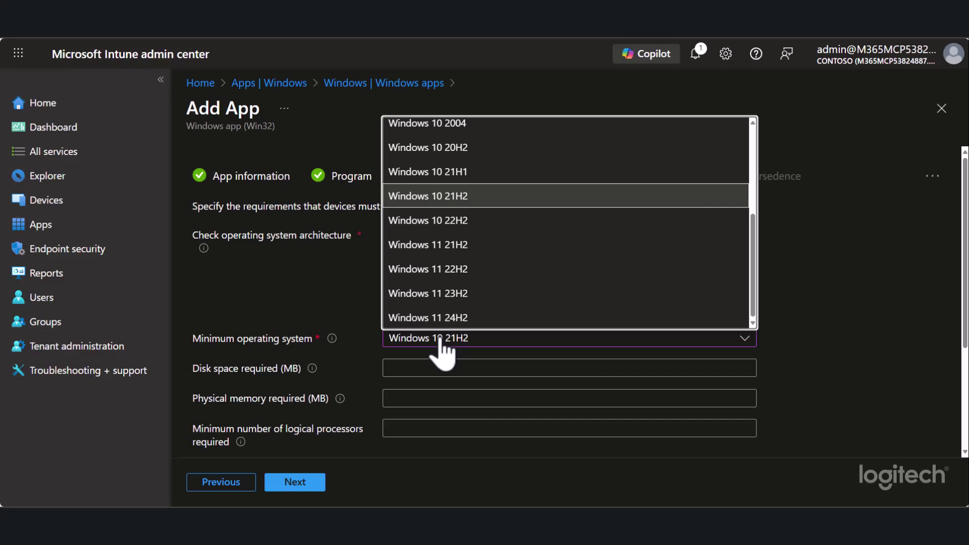
{"action": "left_click", "coordinate": [459, 201]}
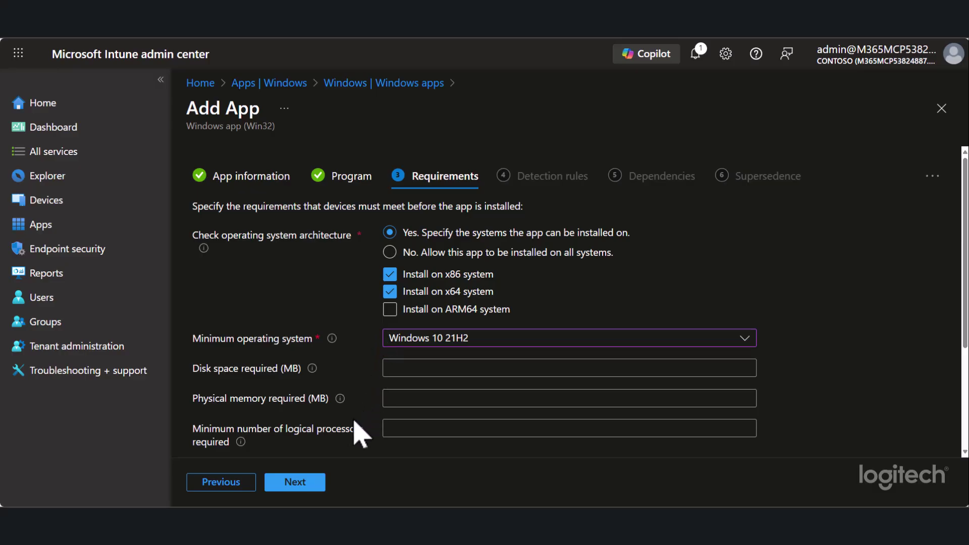
{"action": "left_click", "coordinate": [301, 486]}
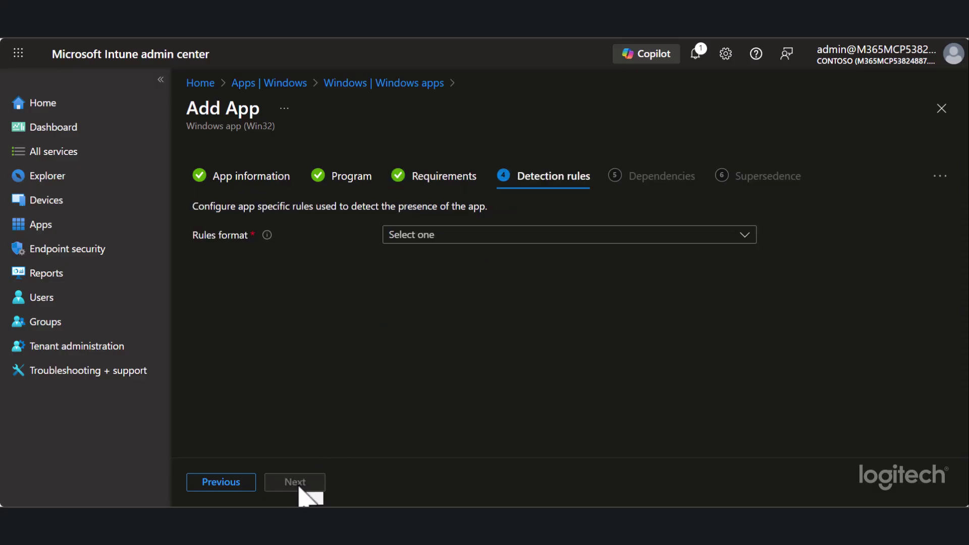
Choose manually configured detection rules, add a rule of type MSI, and proceed to the dependencies.
{"action": "left_click", "coordinate": [402, 273]}
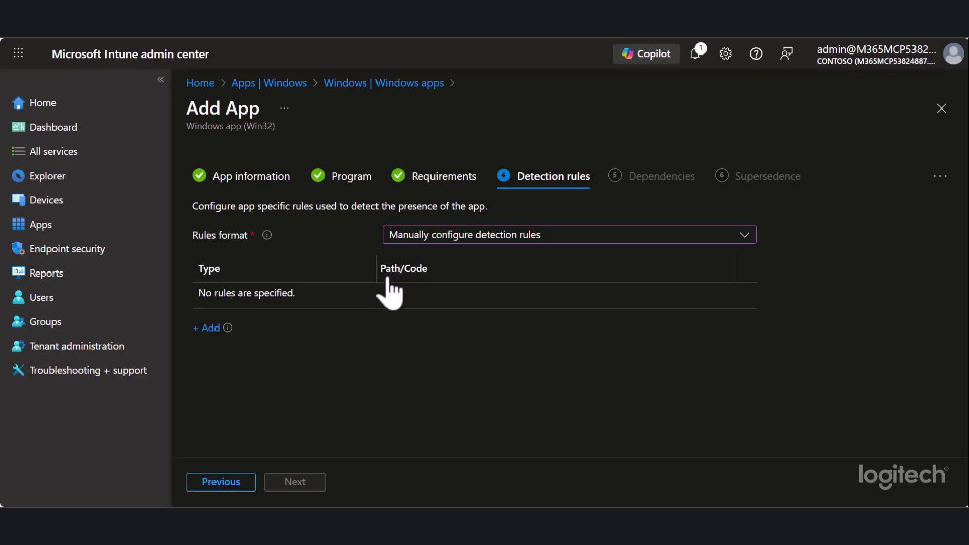
{"action": "left_click", "coordinate": [212, 329]}
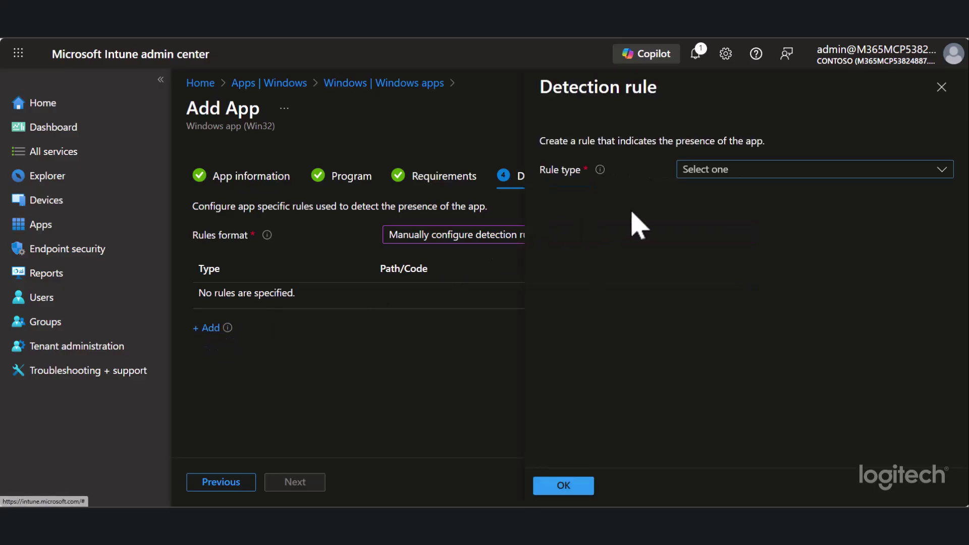
{"action": "left_click", "coordinate": [701, 171]}
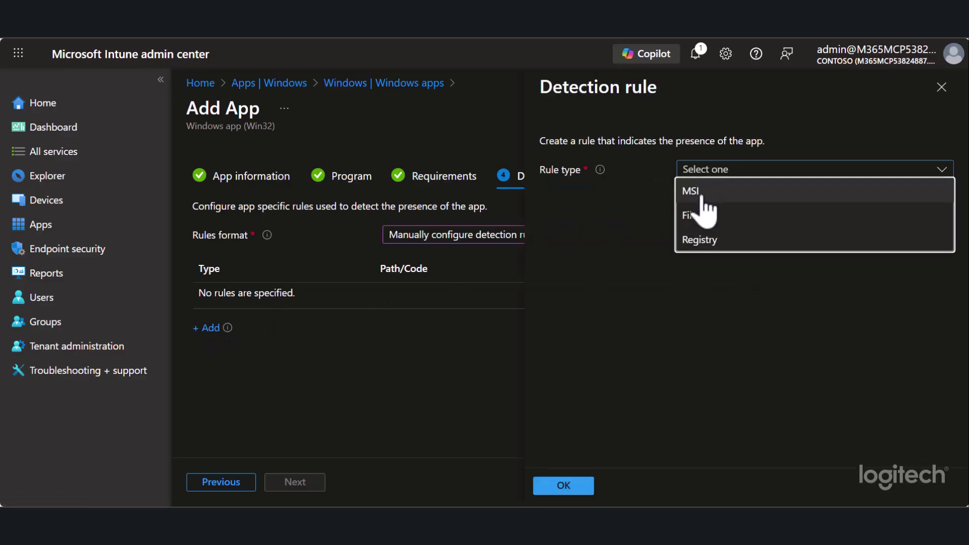
{"action": "left_click", "coordinate": [701, 192]}
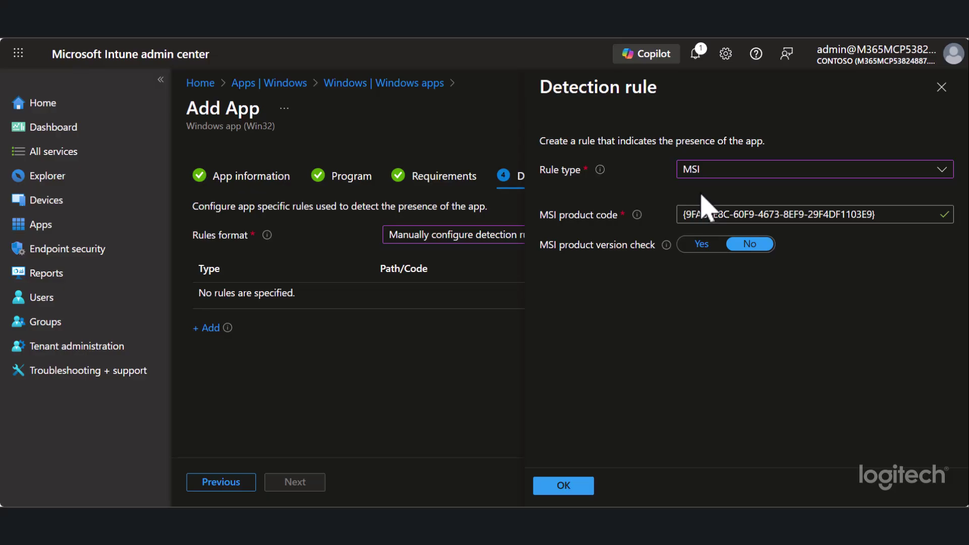
{"action": "left_click", "coordinate": [566, 490]}
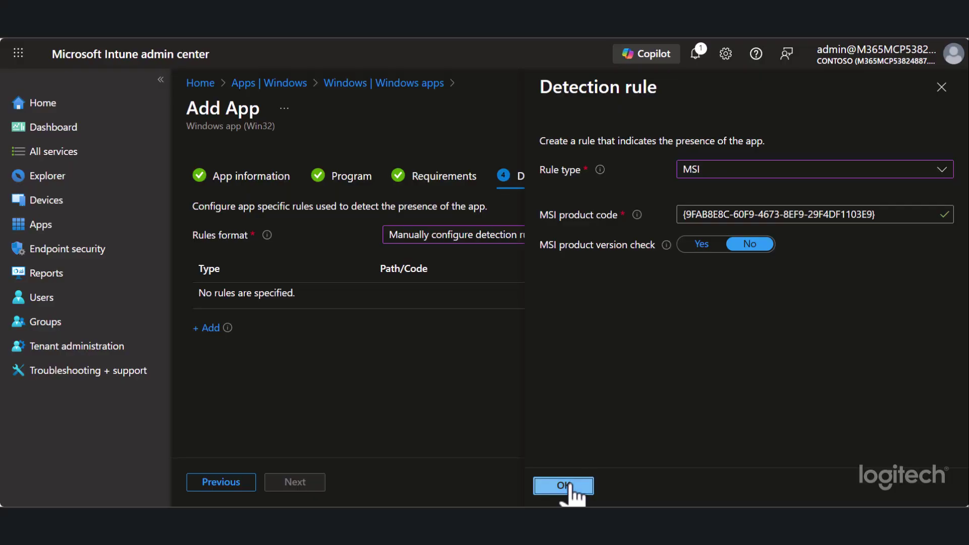
{"action": "left_click", "coordinate": [303, 484]}
Skip dependencies and supersedence, assign the app as required to the MTR-SanJose group, and proceed past the assignments.
{"action": "left_click", "coordinate": [304, 485]}
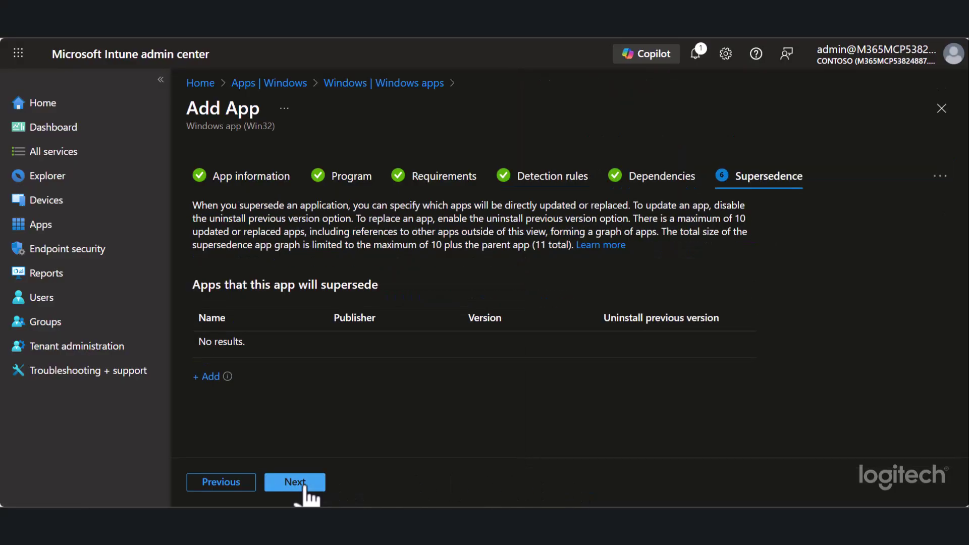
{"action": "left_click", "coordinate": [304, 484]}
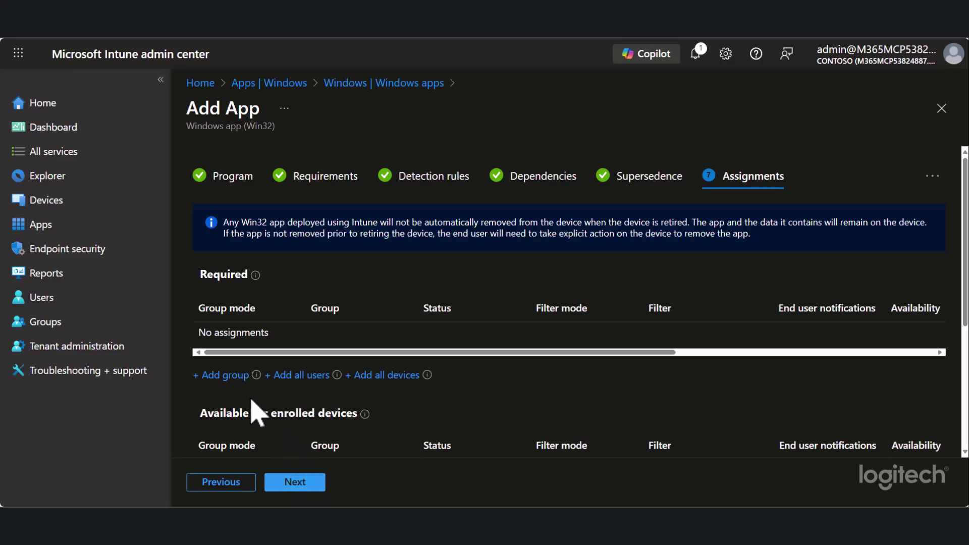
{"action": "left_click", "coordinate": [225, 379]}
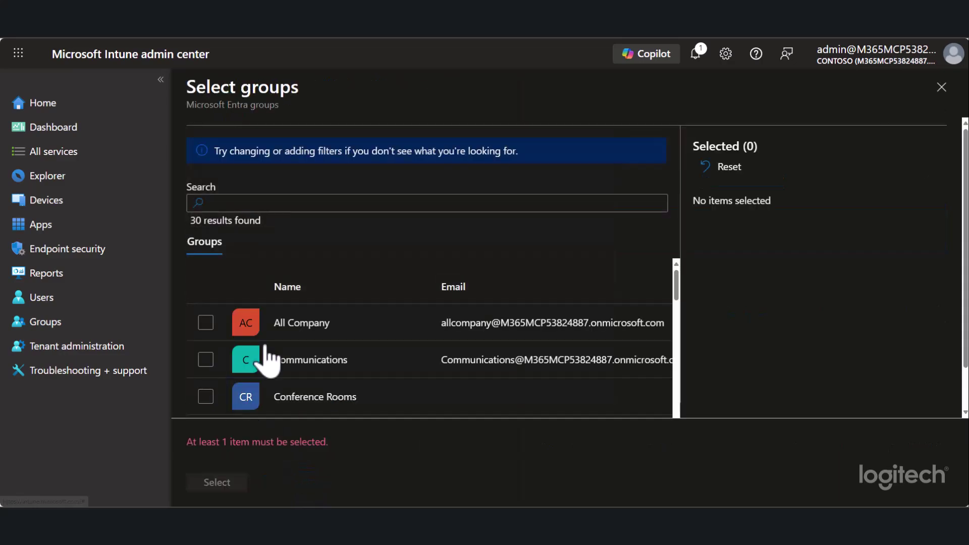
{"action": "type", "text": "mtr-"}
{"action": "left_click", "coordinate": [205, 322]}
{"action": "left_click", "coordinate": [216, 483]}
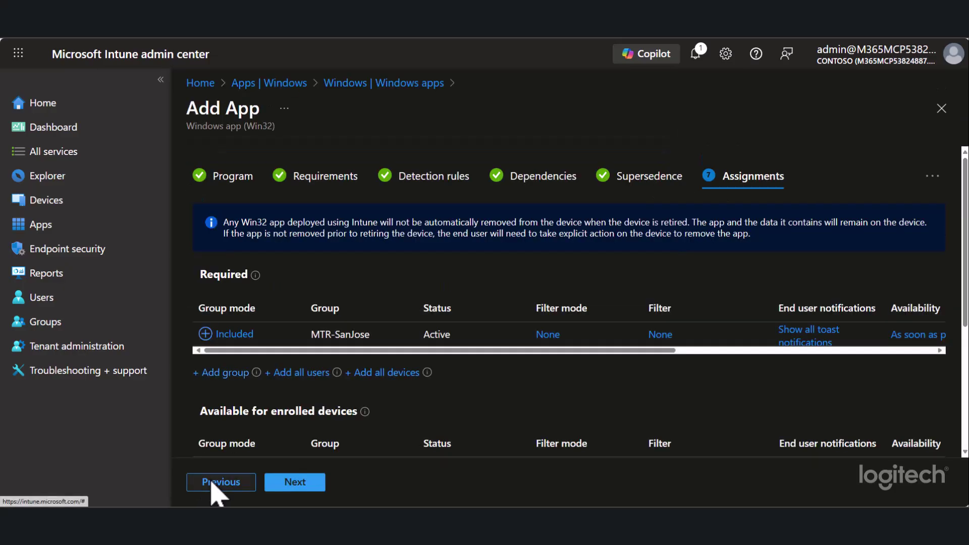
{"action": "left_click", "coordinate": [295, 482]}
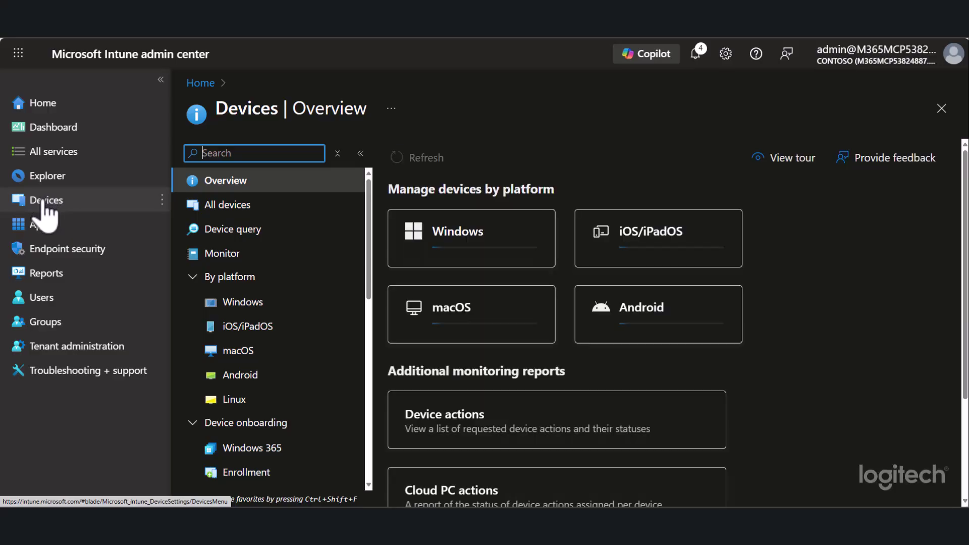
Create a Windows Enrollment Status Page profile named MTR-SanJose ESP and proceed to its settings.
{"action": "left_click", "coordinate": [252, 471]}
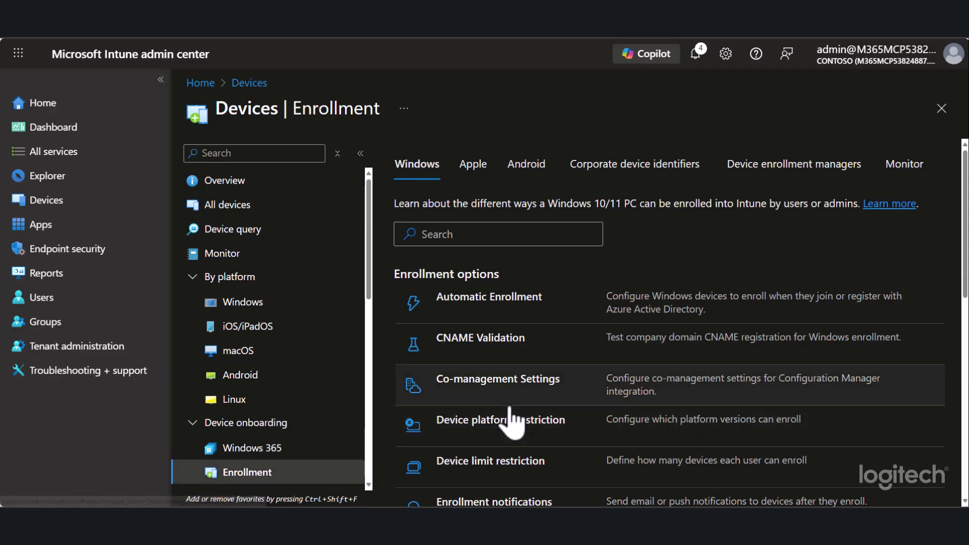
{"action": "scroll", "coordinate": [512, 424], "scroll_direction": "down", "scroll_amount": 10}
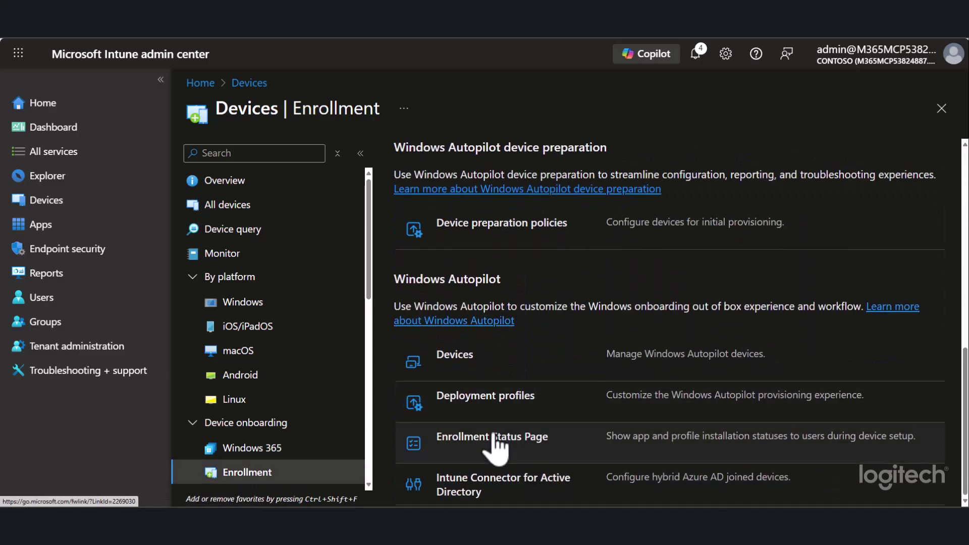
{"action": "left_click", "coordinate": [497, 438]}
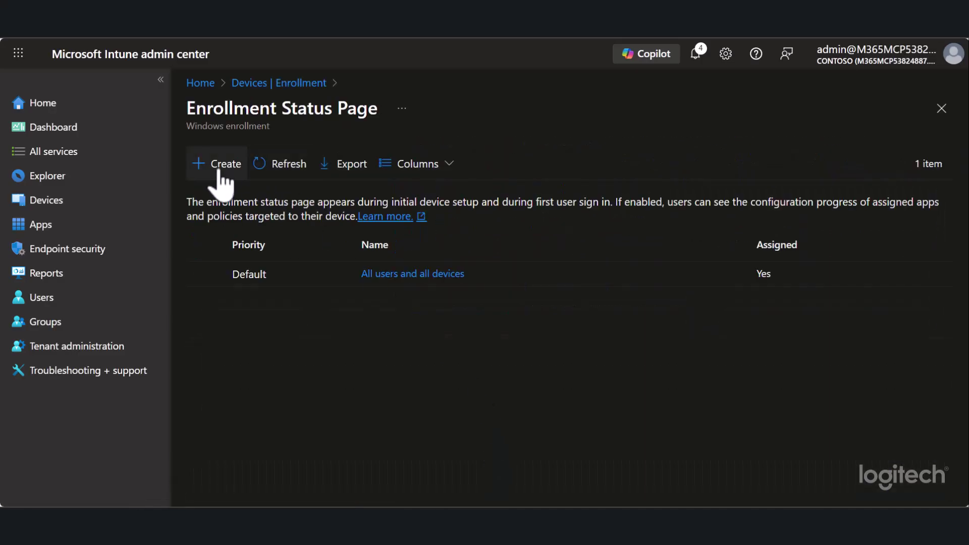
{"action": "left_click", "coordinate": [219, 172]}
{"action": "left_click", "coordinate": [397, 202]}
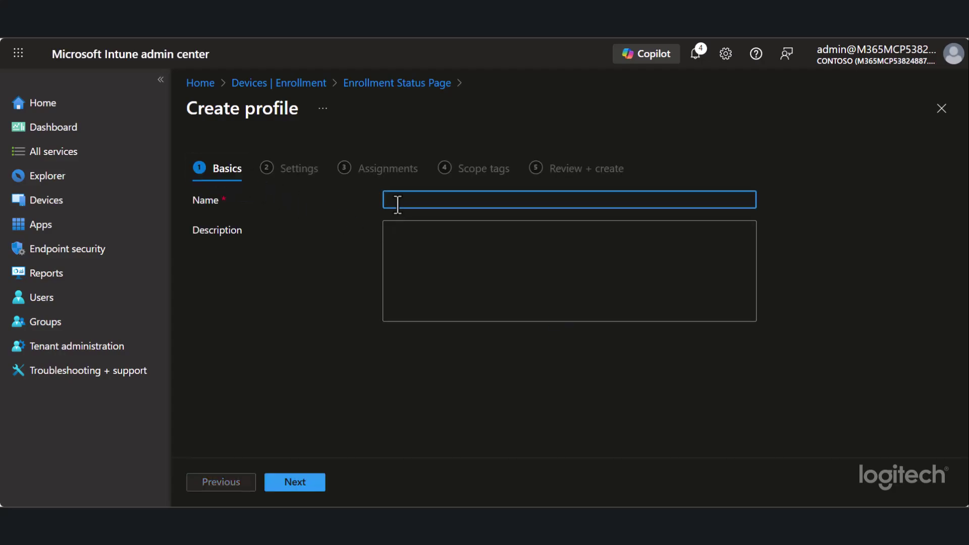
{"action": "type", "text": "MTR-SanJose ESP"}
{"action": "left_click", "coordinate": [300, 482]}
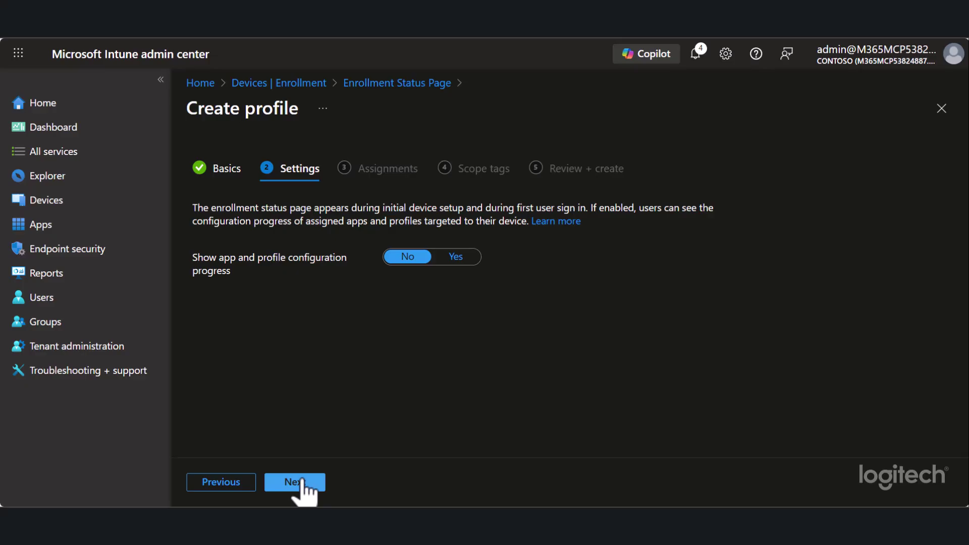
Enable showing app and profile configuration progress, and allow users to reset the device if an installation error occurs.
{"action": "left_click", "coordinate": [459, 261]}
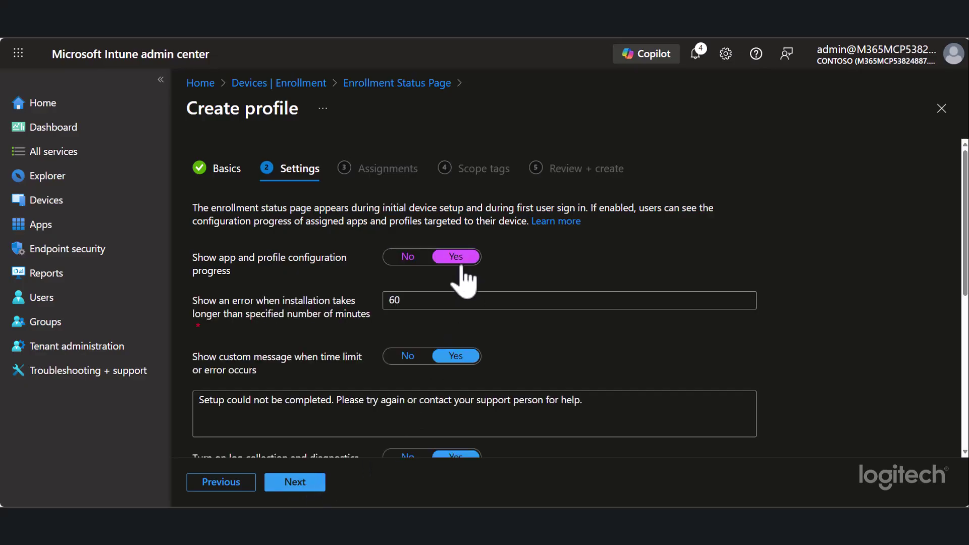
{"action": "scroll", "coordinate": [461, 272], "scroll_direction": "down", "scroll_amount": 4}
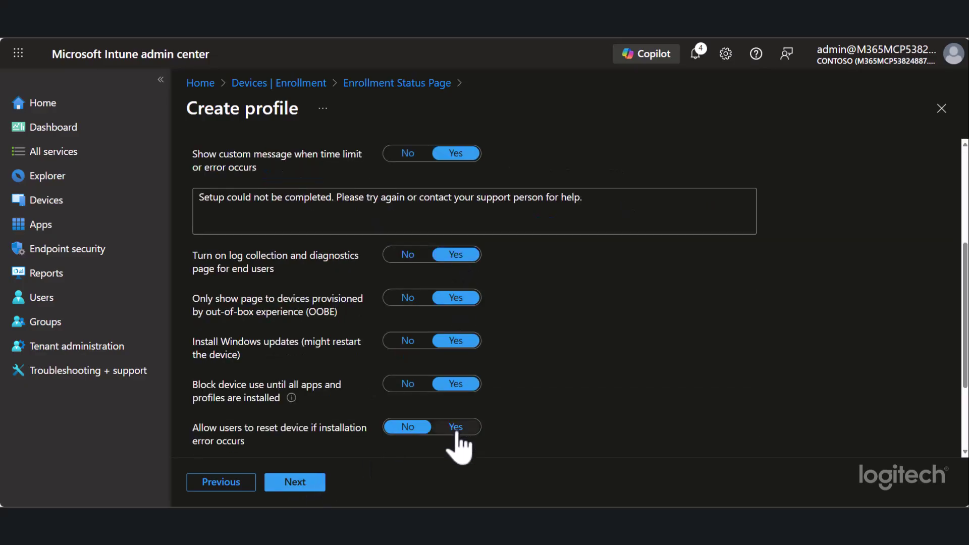
{"action": "left_click", "coordinate": [456, 427]}
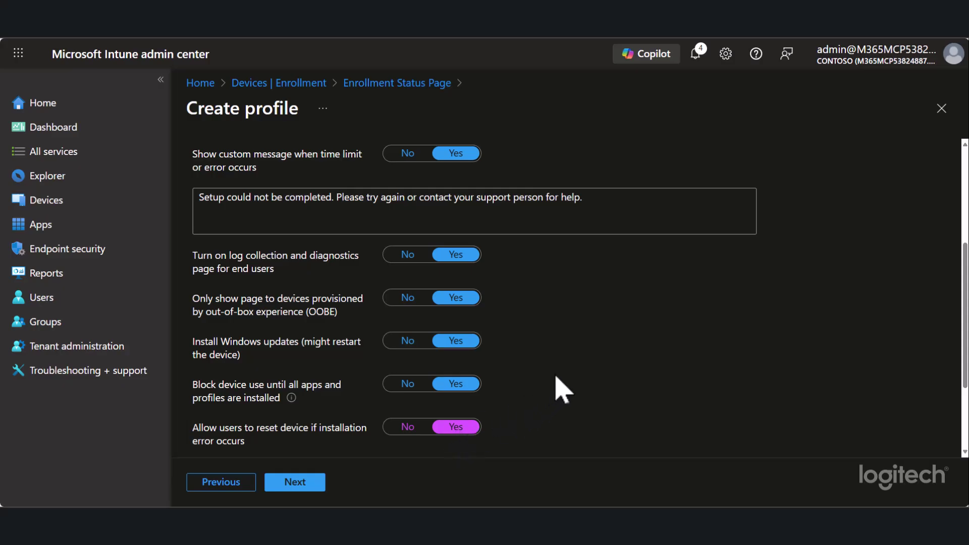
{"action": "scroll", "coordinate": [563, 391], "scroll_direction": "down", "scroll_amount": 2}
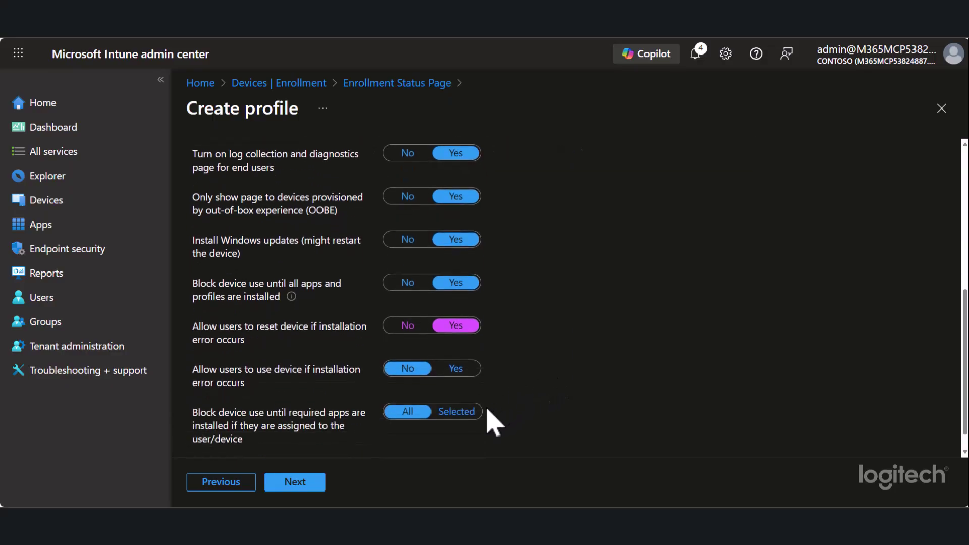
Block device use only until the selected app MTRP Provisioning Tool is installed, and proceed to the assignments.
{"action": "left_click", "coordinate": [457, 412]}
{"action": "scroll", "coordinate": [534, 401], "scroll_direction": "down", "scroll_amount": 3}
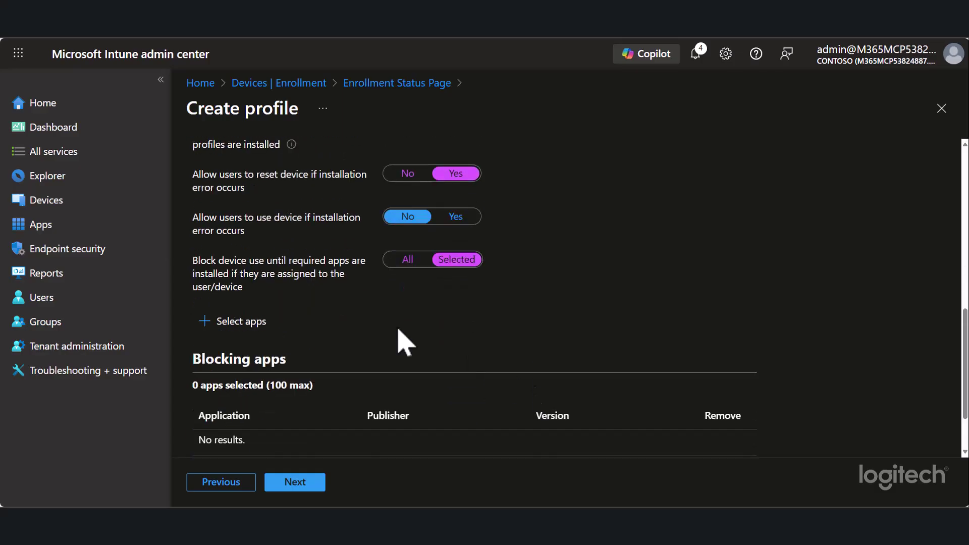
{"action": "left_click", "coordinate": [255, 325]}
{"action": "left_click", "coordinate": [584, 224]}
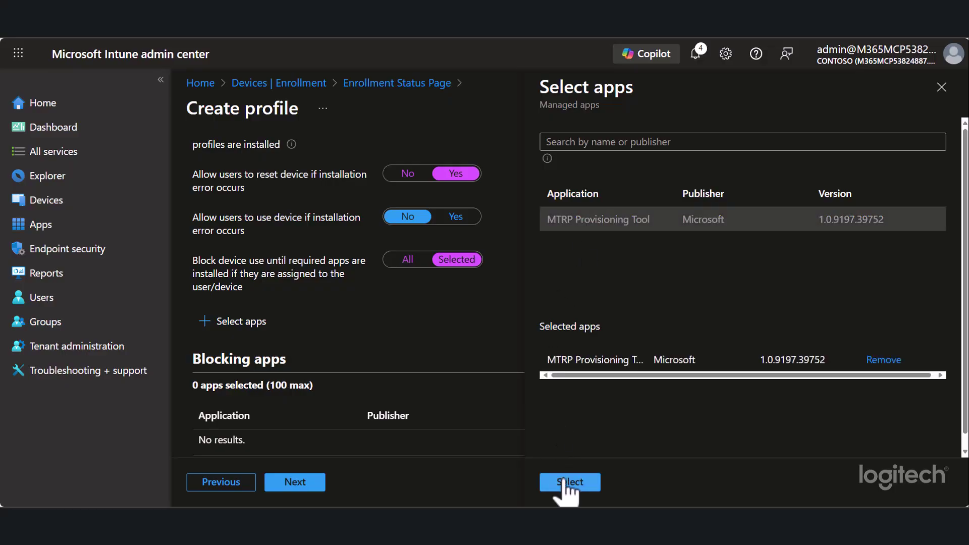
{"action": "left_click", "coordinate": [567, 482]}
{"action": "left_click", "coordinate": [302, 484]}
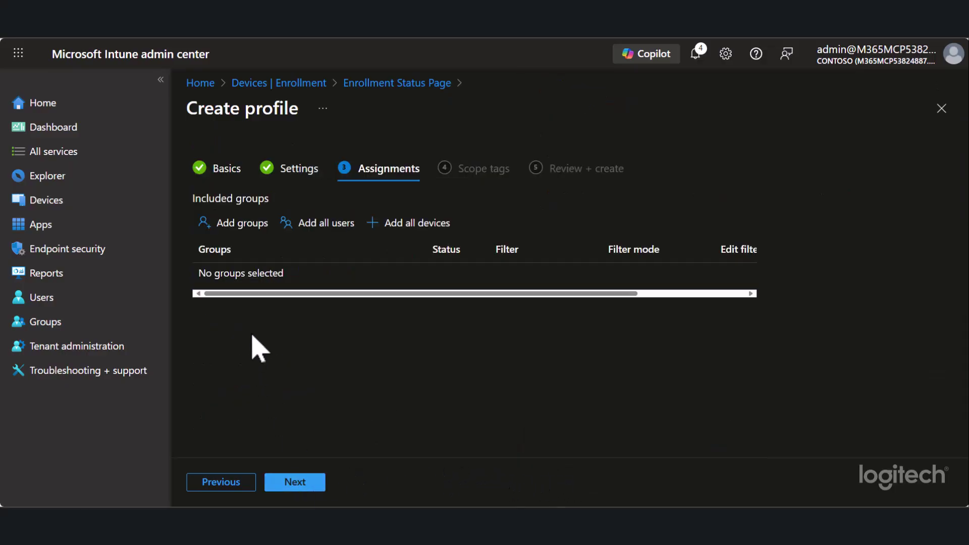
Assign the Enrollment Status Page profile to the MTR-SanJose group and complete the remaining pages to create it.
{"action": "left_click", "coordinate": [248, 225]}
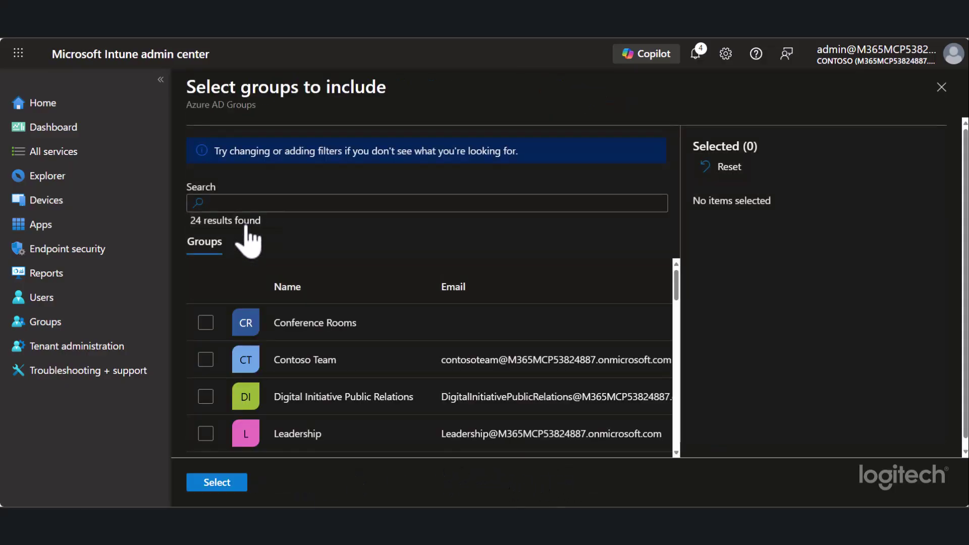
{"action": "type", "text": "mtr-"}
{"action": "left_click", "coordinate": [206, 323]}
{"action": "left_click", "coordinate": [217, 482]}
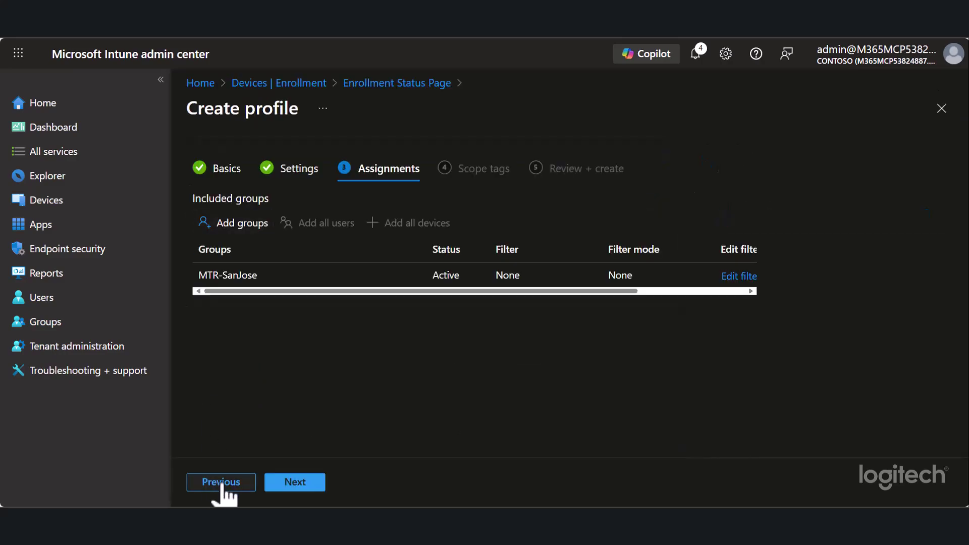
{"action": "left_click", "coordinate": [305, 485]}
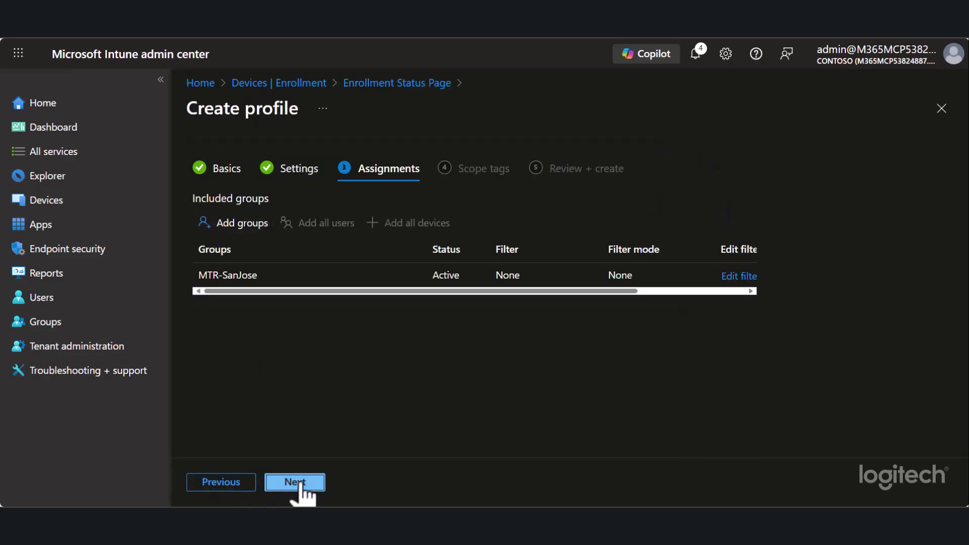
{"action": "left_click", "coordinate": [305, 486]}
{"action": "left_click", "coordinate": [304, 485]}
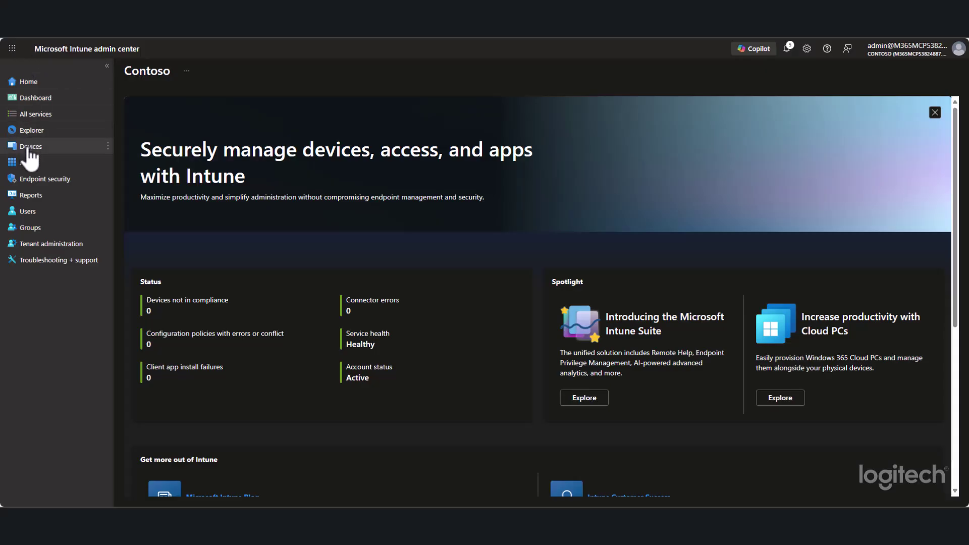
Start a Windows PC Autopilot deployment profile named MTR SanJose Deployment Profile, convert all targeted devices to Autopilot, and proceed to the out-of-box experience settings.
{"action": "left_click", "coordinate": [29, 151]}
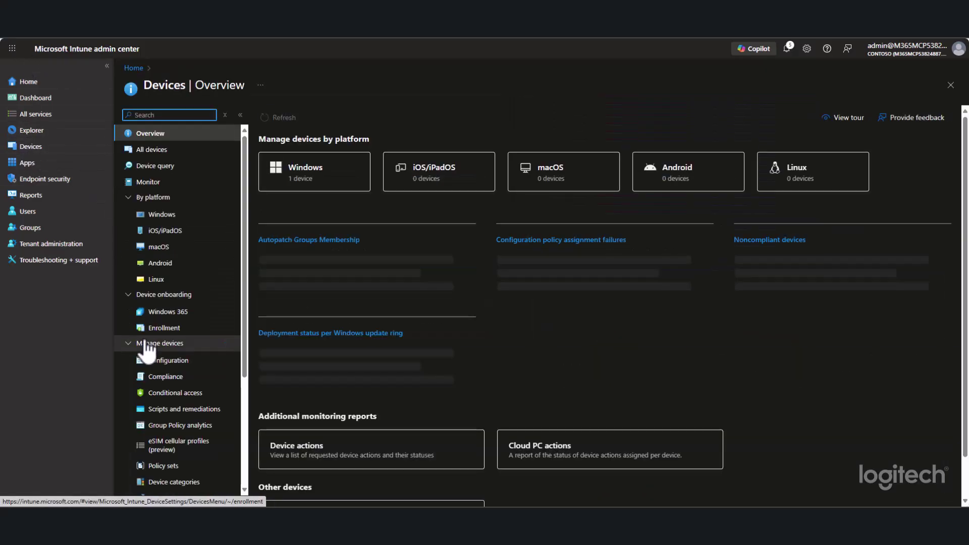
{"action": "left_click", "coordinate": [170, 328]}
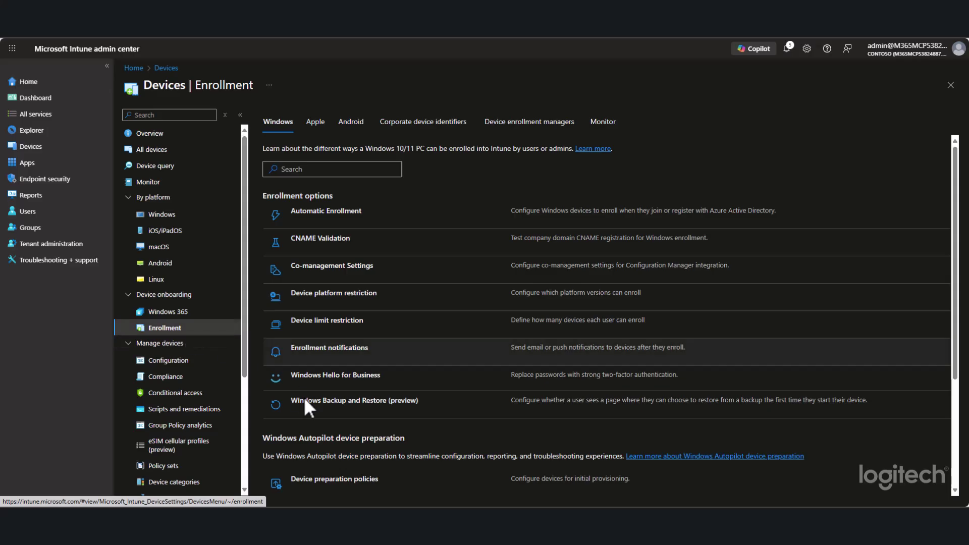
{"action": "scroll", "coordinate": [322, 422], "scroll_direction": "down", "scroll_amount": 3}
{"action": "scroll", "coordinate": [323, 422], "scroll_direction": "down", "scroll_amount": 1}
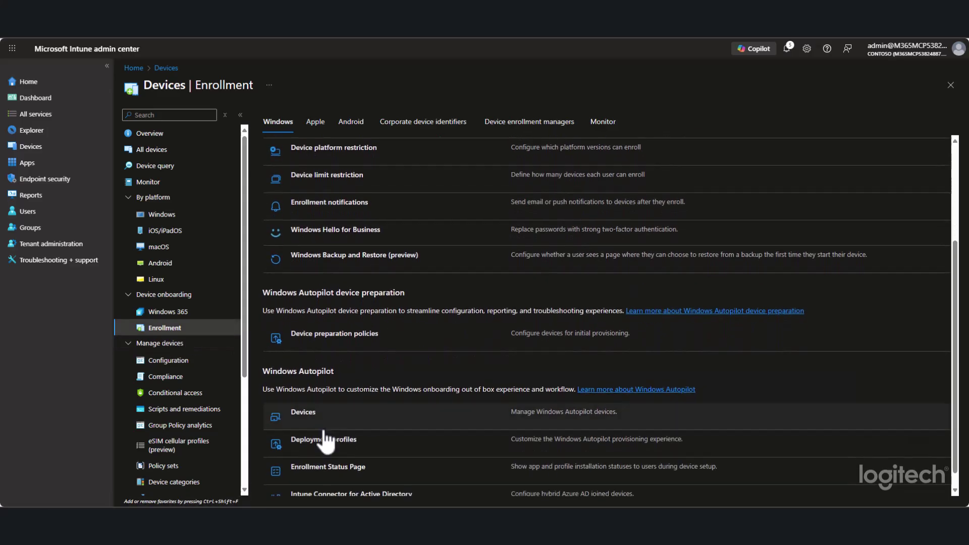
{"action": "left_click", "coordinate": [324, 452]}
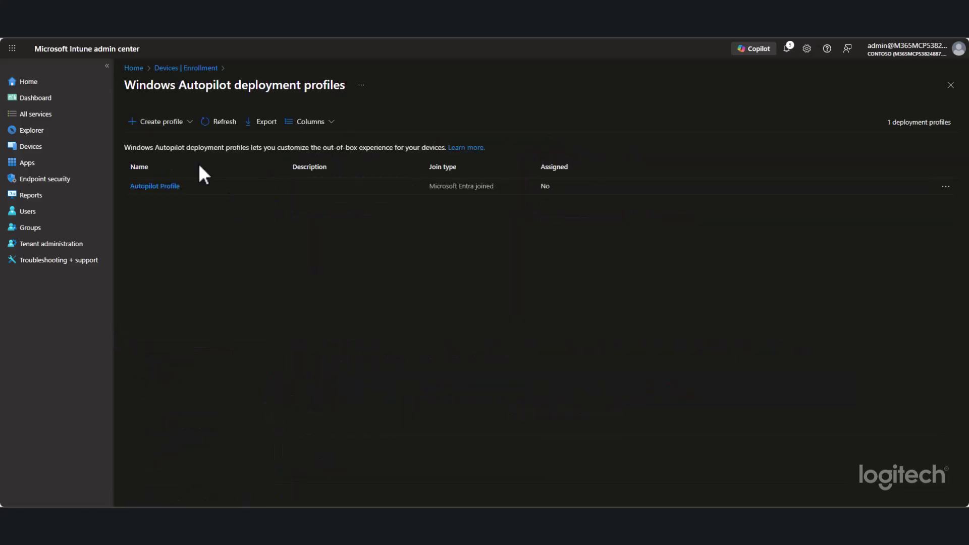
{"action": "left_click", "coordinate": [171, 126]}
{"action": "left_click", "coordinate": [156, 143]}
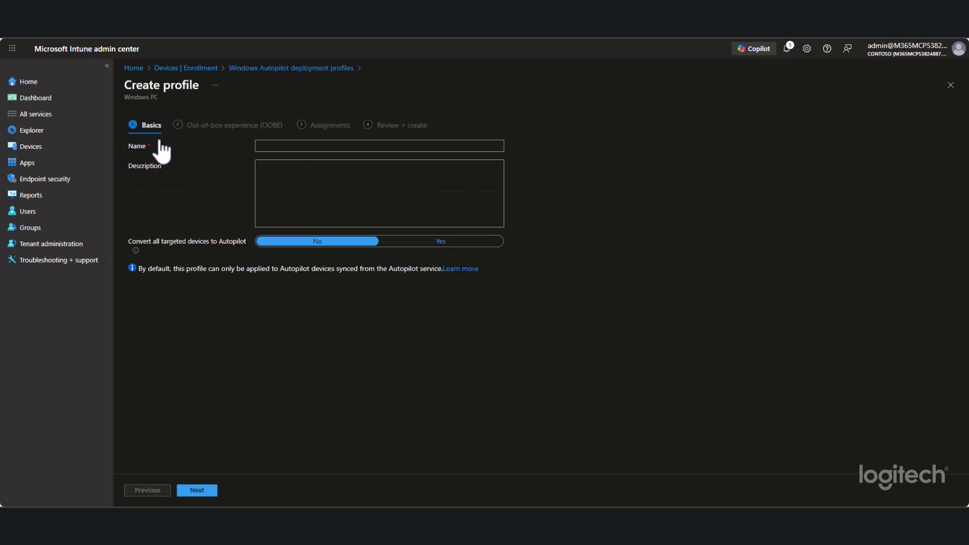
{"action": "left_click", "coordinate": [262, 146]}
{"action": "type", "text": "MTR SanJose Deployment Profile"}
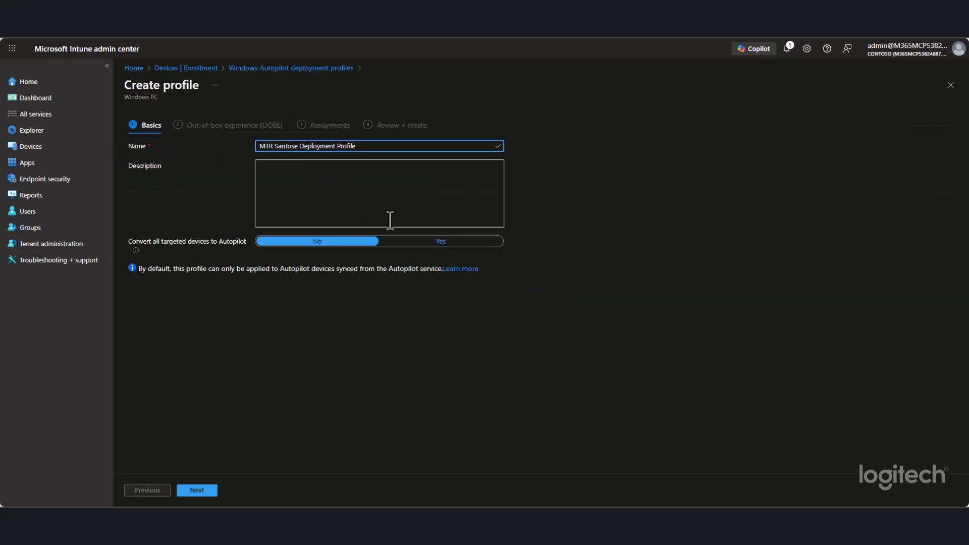
{"action": "left_click", "coordinate": [440, 243]}
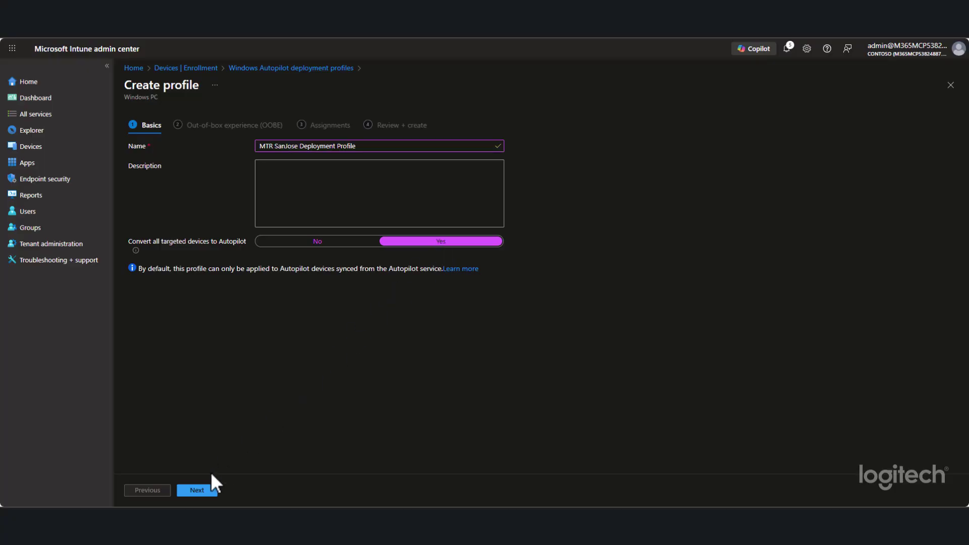
{"action": "left_click", "coordinate": [197, 490]}
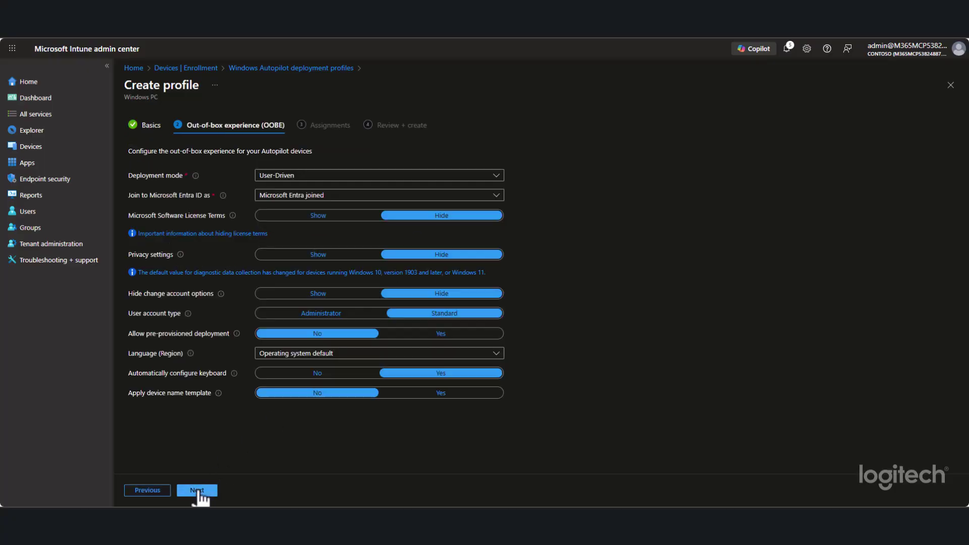
Set the deployment mode to Self-Deploying, apply the device name template MTRSJC%SERIAL%, and proceed to the assignments.
{"action": "left_click", "coordinate": [313, 177]}
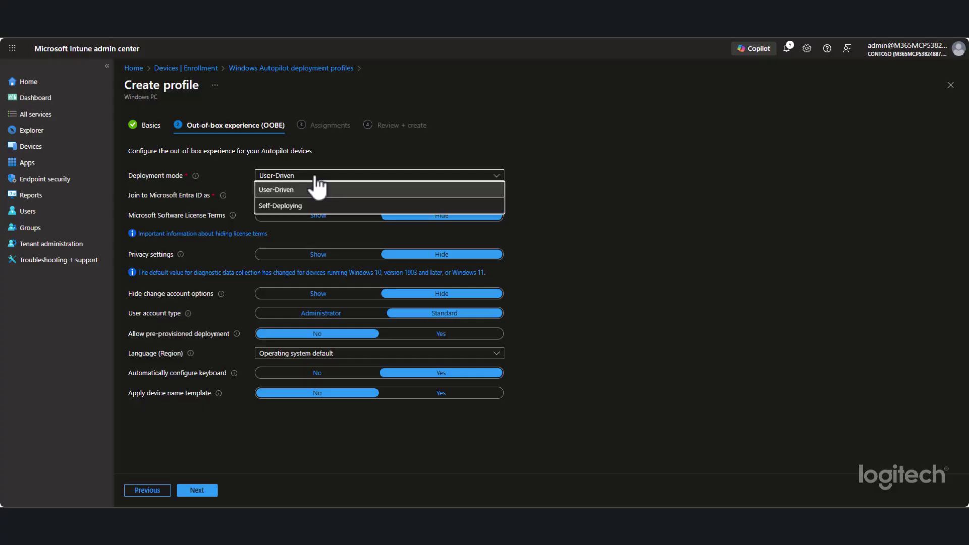
{"action": "left_click", "coordinate": [294, 207]}
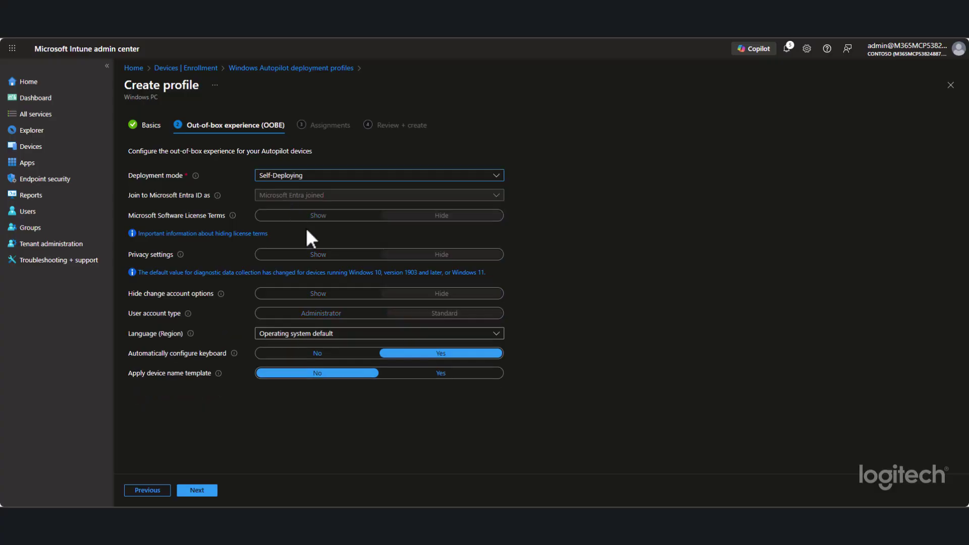
{"action": "left_click", "coordinate": [440, 374]}
{"action": "left_click", "coordinate": [384, 442]}
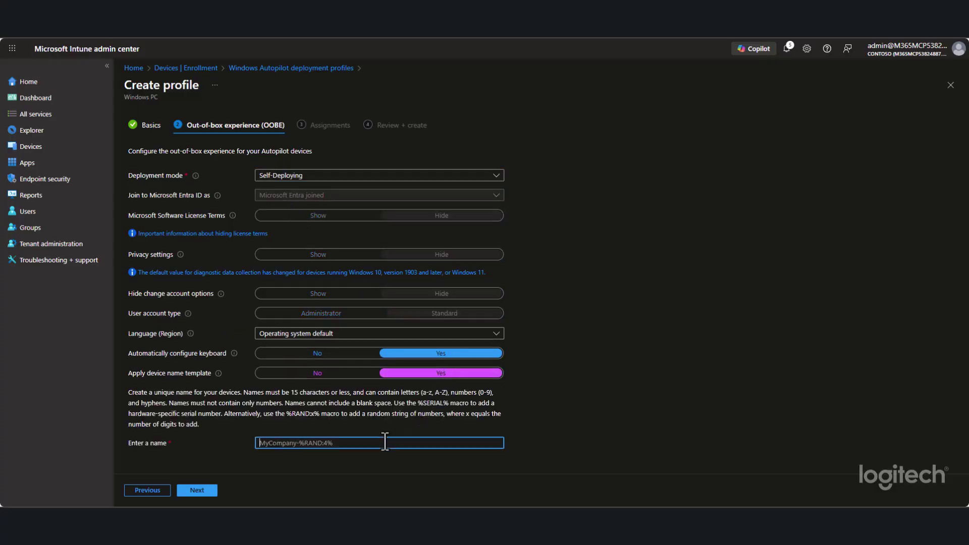
{"action": "key", "text": "ctrl+v"}
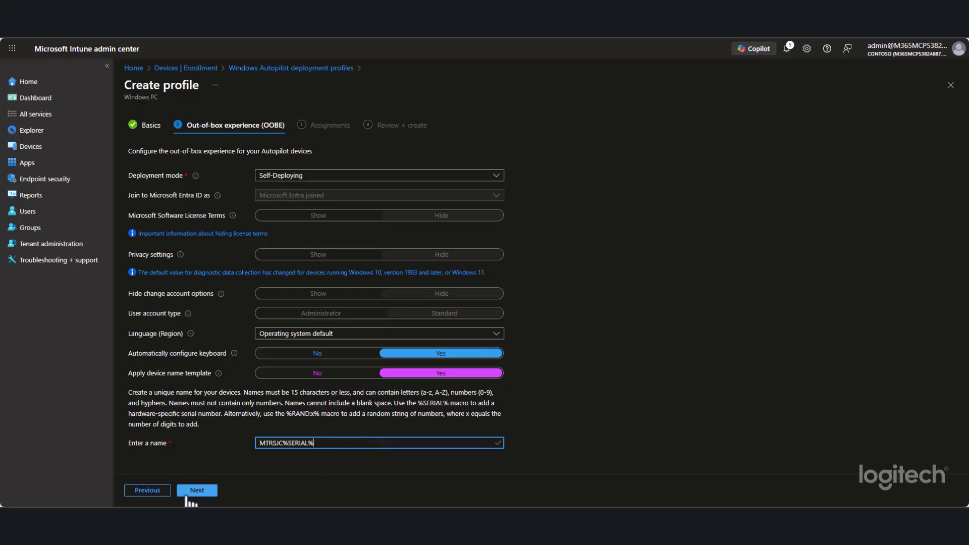
{"action": "left_click", "coordinate": [201, 495]}
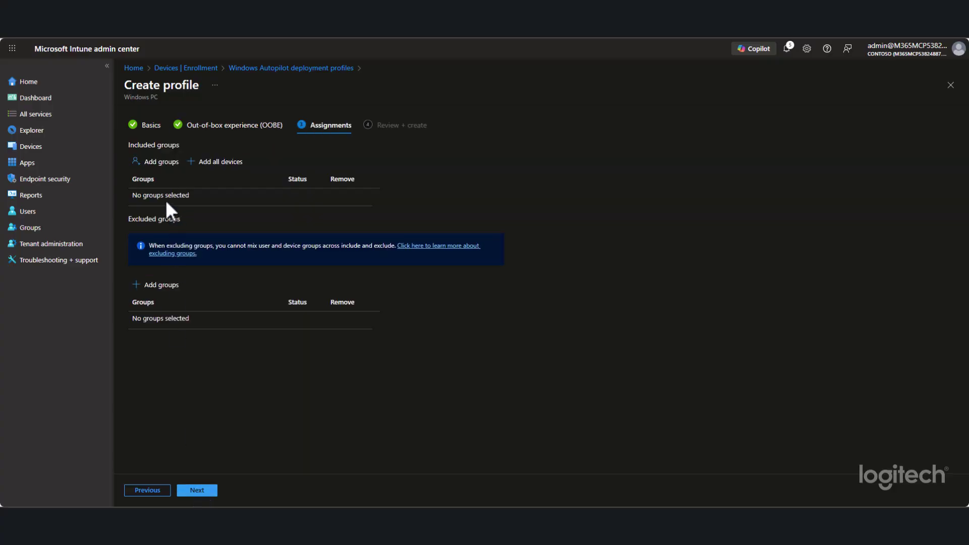
Add the MTR-SanJose group to the deployment profile's included groups.
{"action": "left_click", "coordinate": [160, 163]}
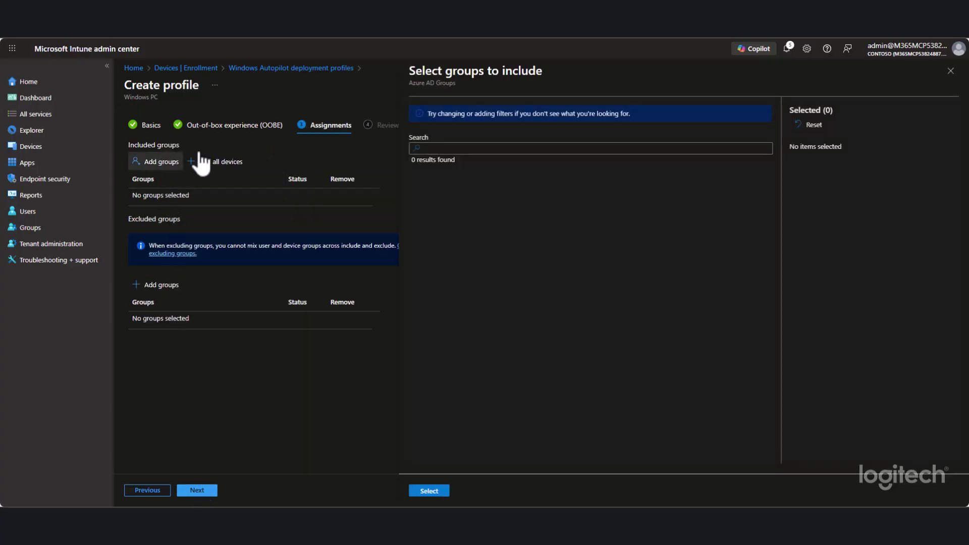
{"action": "left_click", "coordinate": [419, 148]}
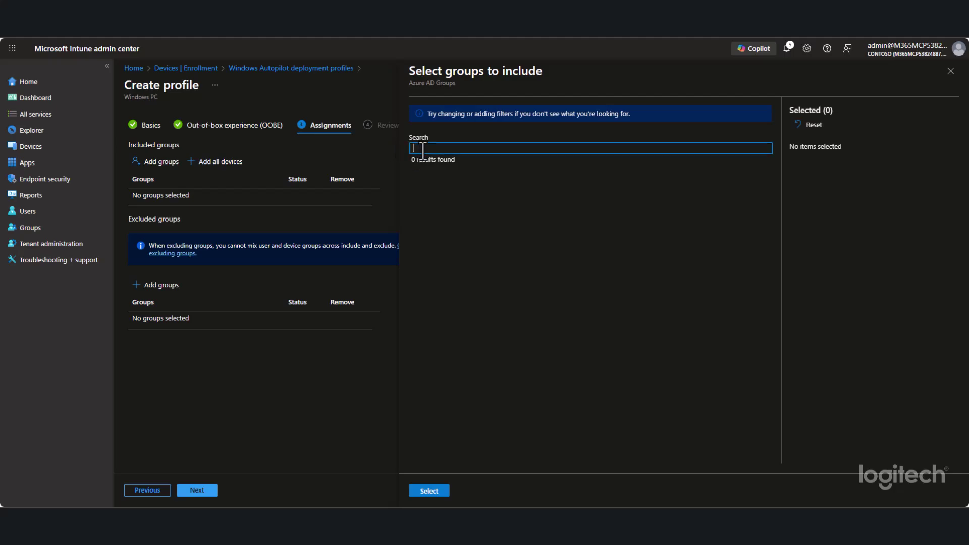
{"action": "type", "text": "MTR-"}
{"action": "left_click", "coordinate": [422, 228]}
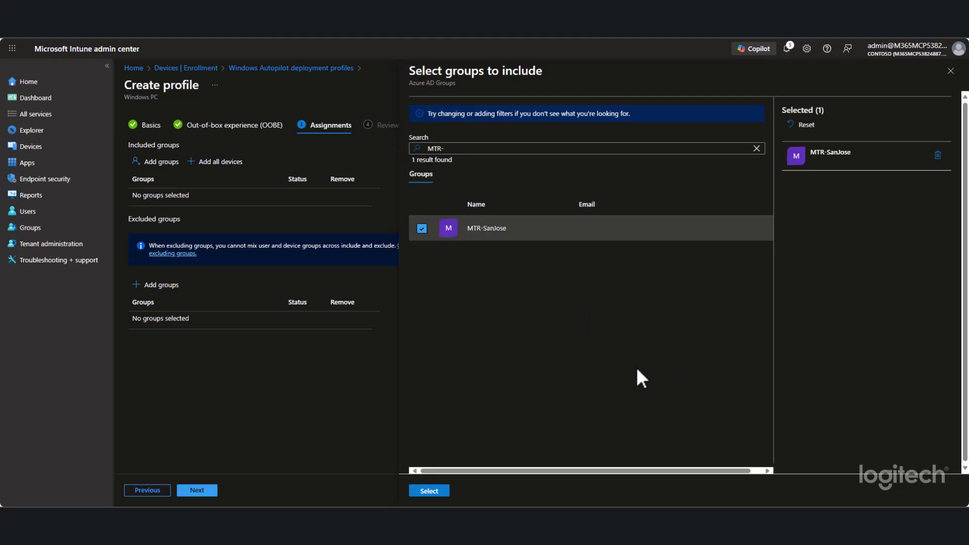
{"action": "left_click", "coordinate": [428, 492]}
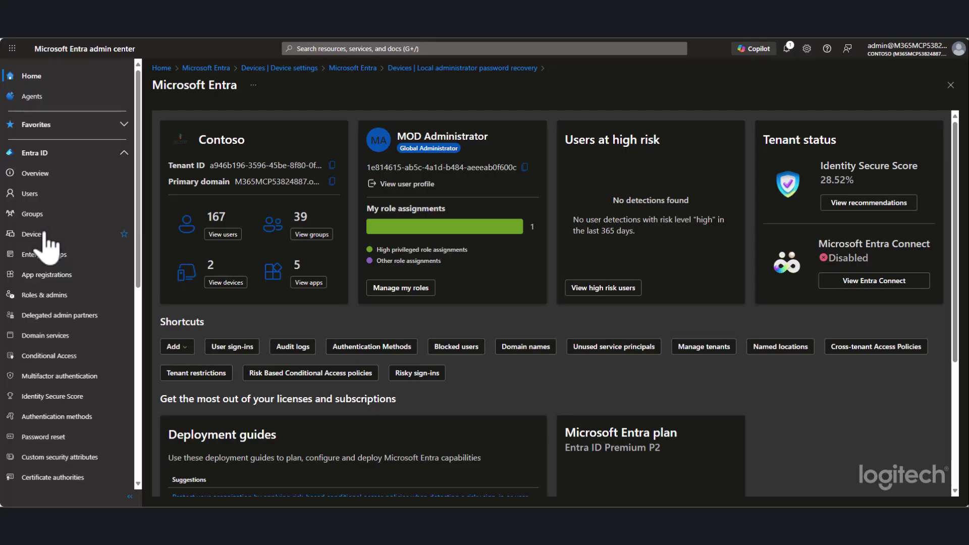
In the Microsoft Entra device settings, enable the Local Administrator Password Solution (LAPS) and save the change.
{"action": "left_click", "coordinate": [33, 235]}
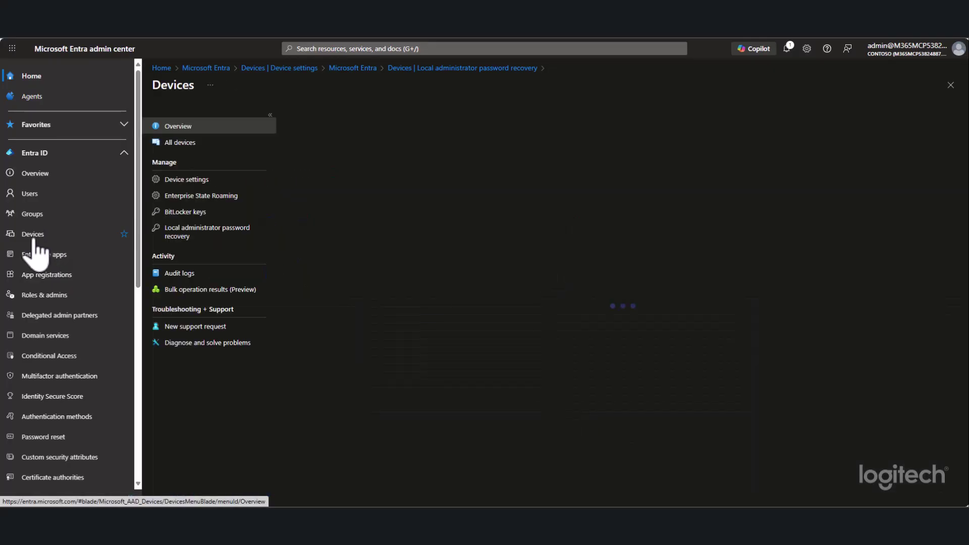
{"action": "left_click", "coordinate": [173, 184]}
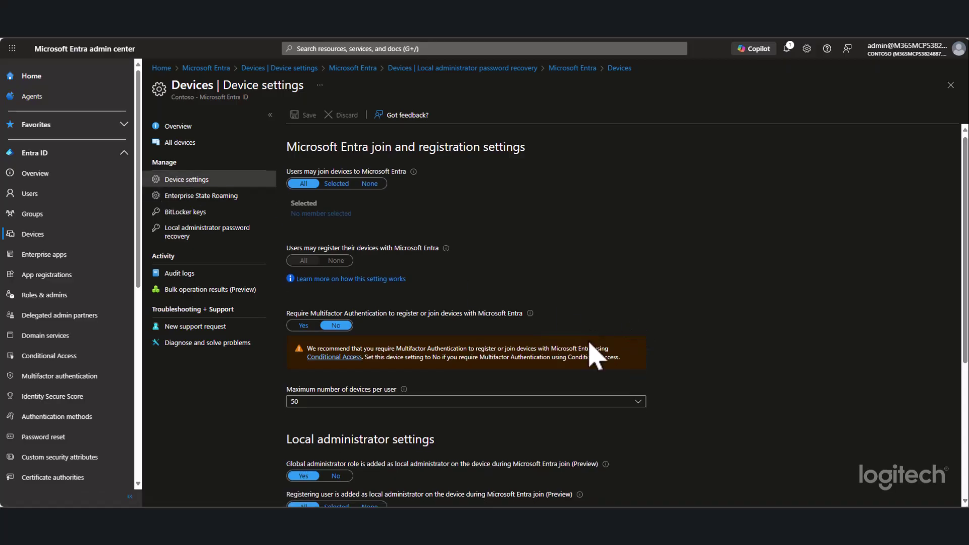
{"action": "scroll", "coordinate": [529, 374], "scroll_direction": "down", "scroll_amount": 5}
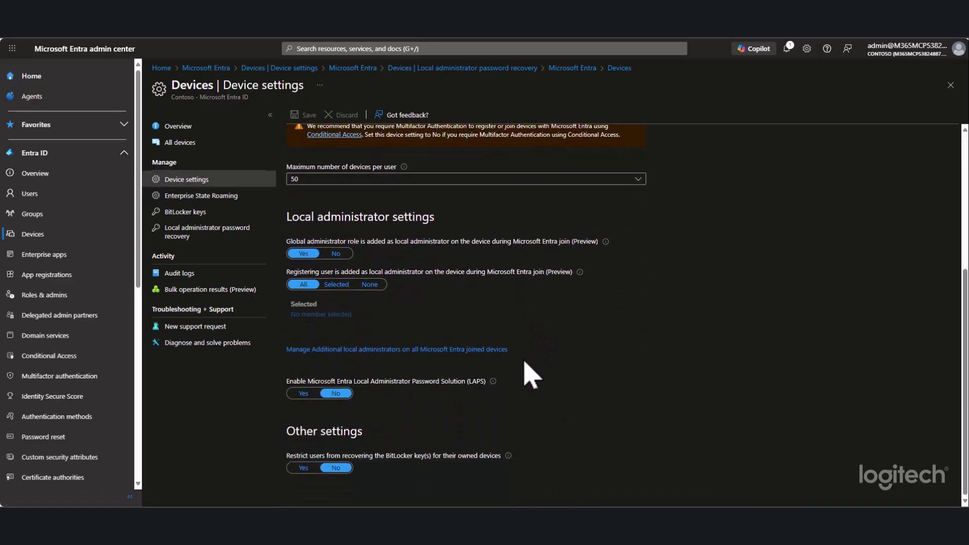
{"action": "left_click", "coordinate": [303, 393]}
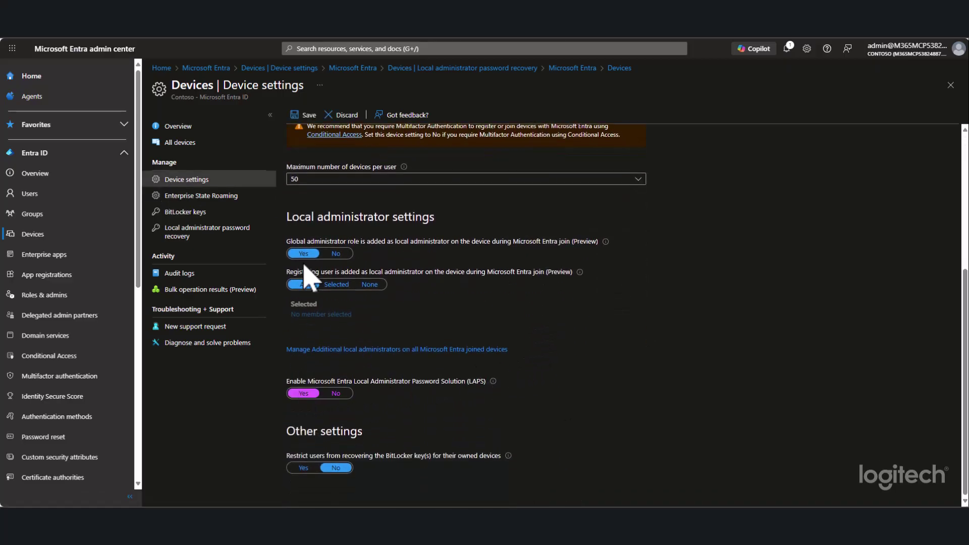
{"action": "left_click", "coordinate": [304, 115]}
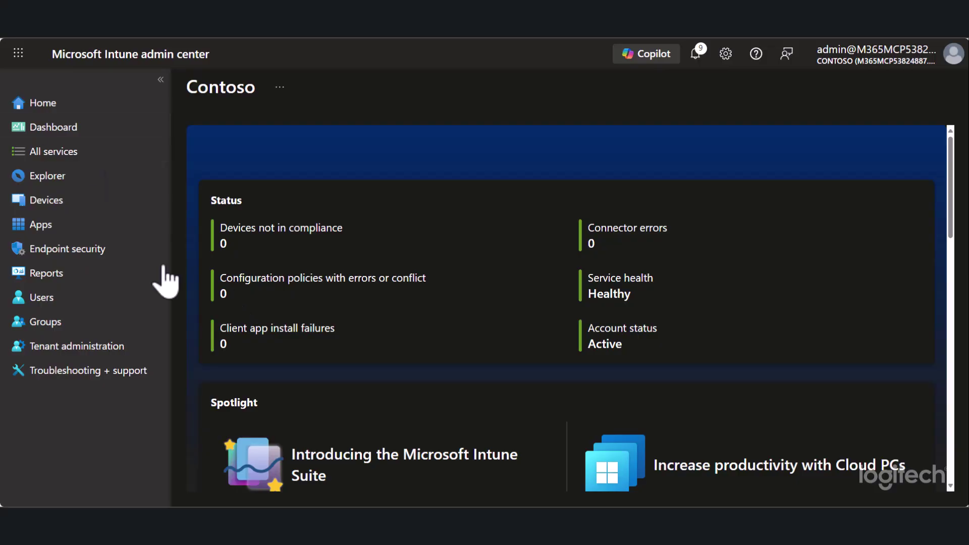
In the Intune admin center, start a Windows account protection policy using the Windows LAPS profile, name it MTR-SanJose LAPS Policy, and proceed to its configuration settings.
{"action": "left_click", "coordinate": [65, 254]}
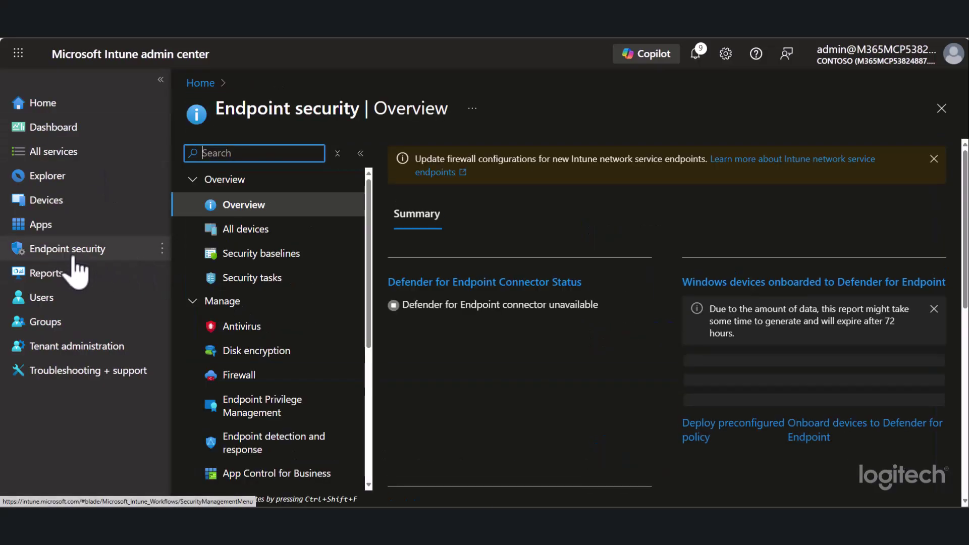
{"action": "scroll", "coordinate": [266, 371], "scroll_direction": "down", "scroll_amount": 3}
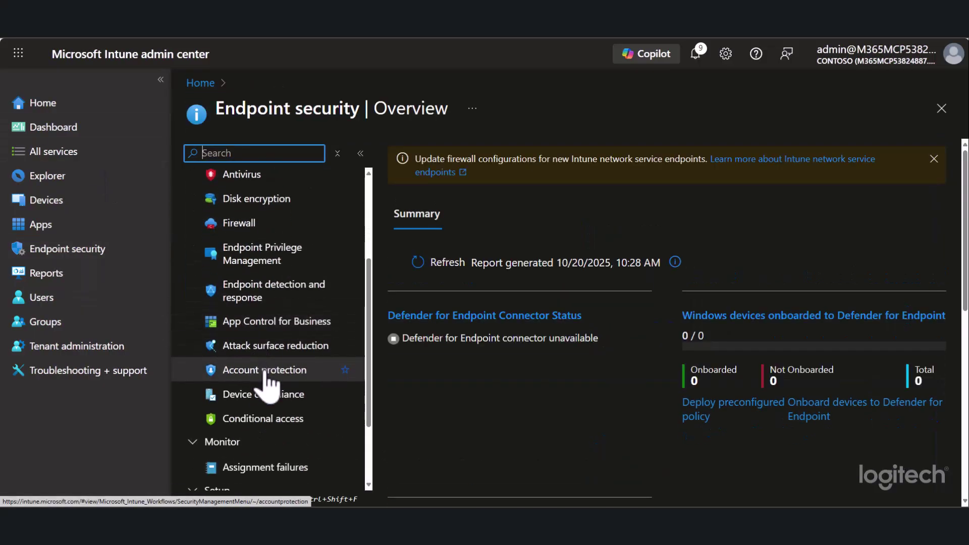
{"action": "left_click", "coordinate": [265, 371]}
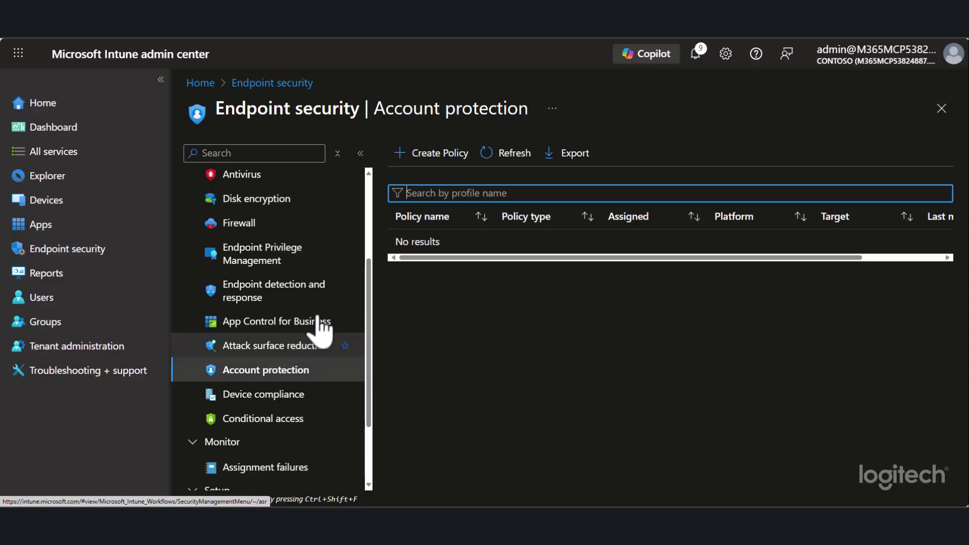
{"action": "left_click", "coordinate": [431, 158]}
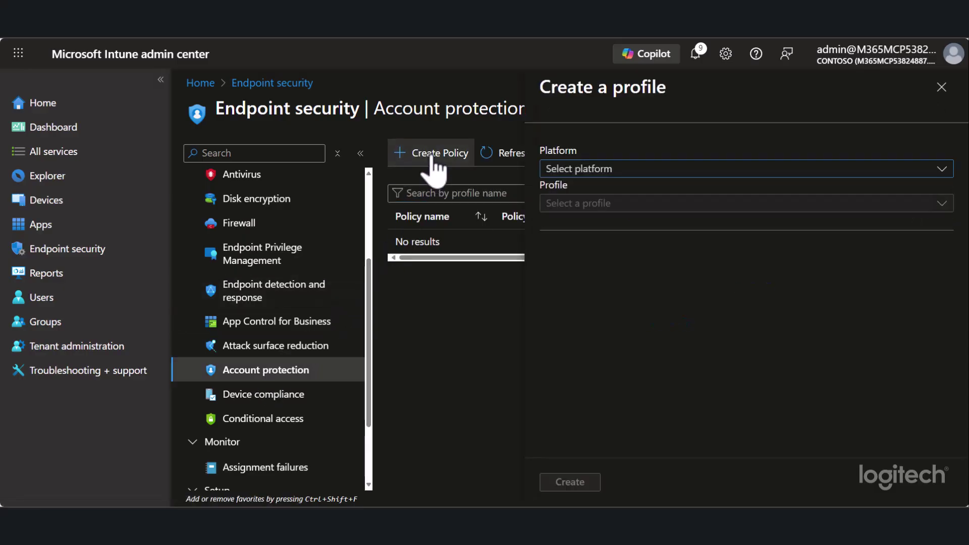
{"action": "left_click", "coordinate": [557, 171]}
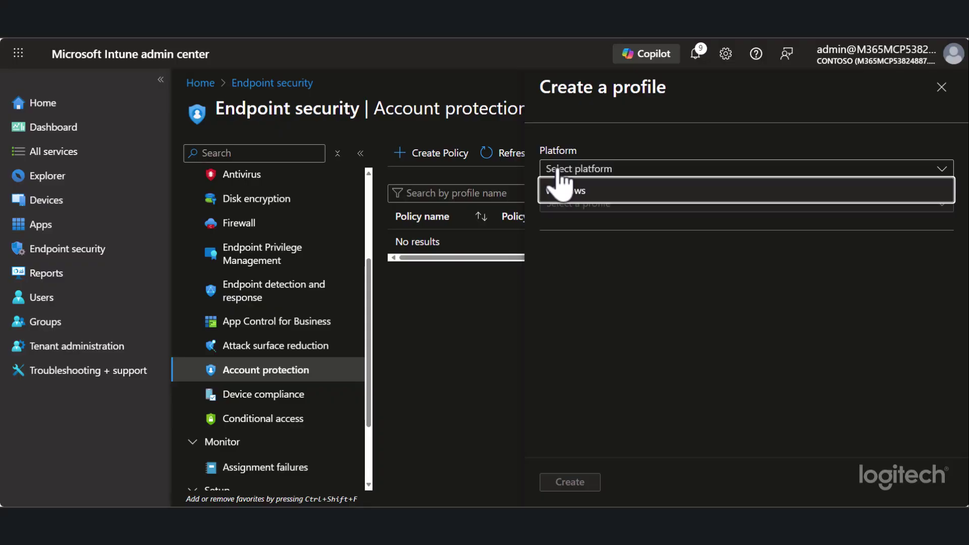
{"action": "left_click", "coordinate": [560, 191]}
{"action": "left_click", "coordinate": [564, 204]}
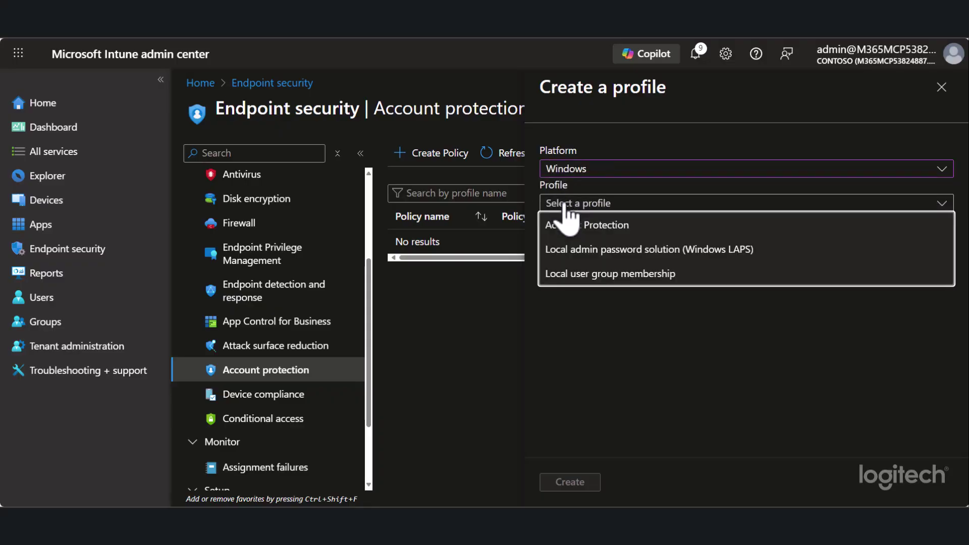
{"action": "left_click", "coordinate": [581, 261]}
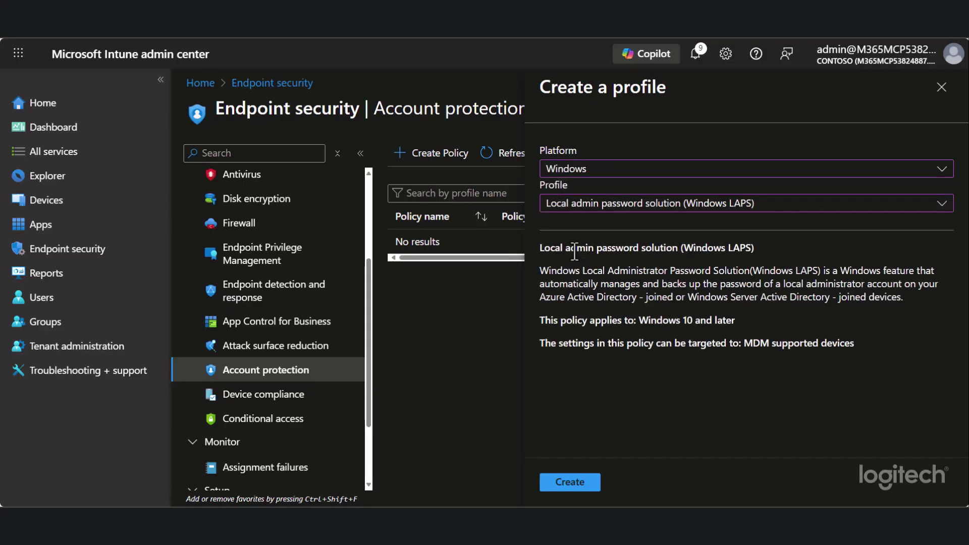
{"action": "left_click", "coordinate": [579, 485]}
{"action": "type", "text": "MTR-SanJose LAPS Policy"}
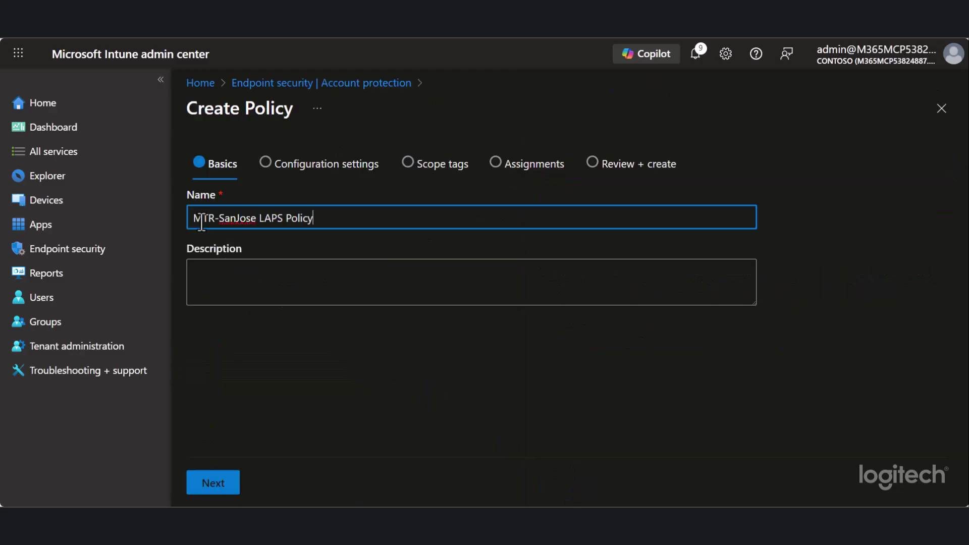
{"action": "left_click", "coordinate": [203, 484]}
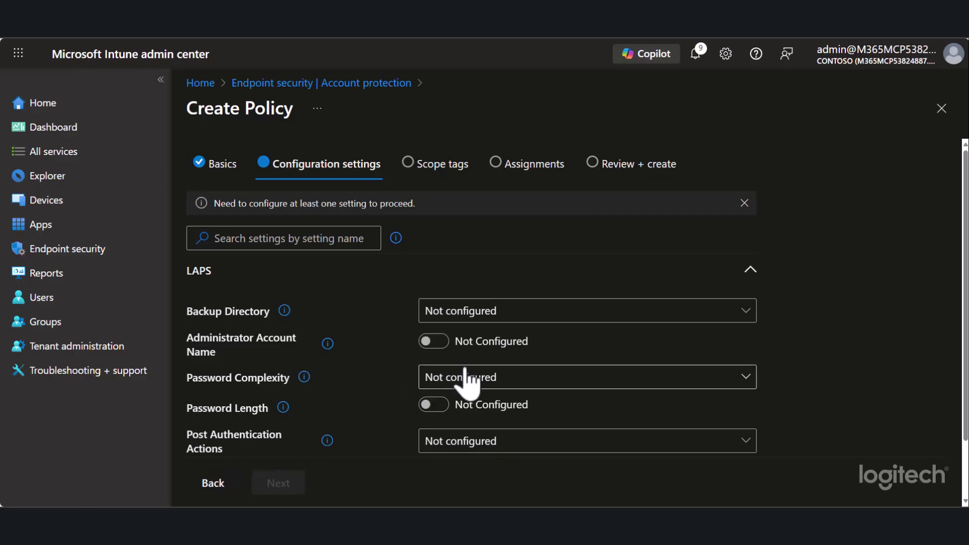
Set the LAPS policy to back up the password to Microsoft Entra ID only, configure the administrator account name as Admin, and proceed.
{"action": "left_click", "coordinate": [736, 313]}
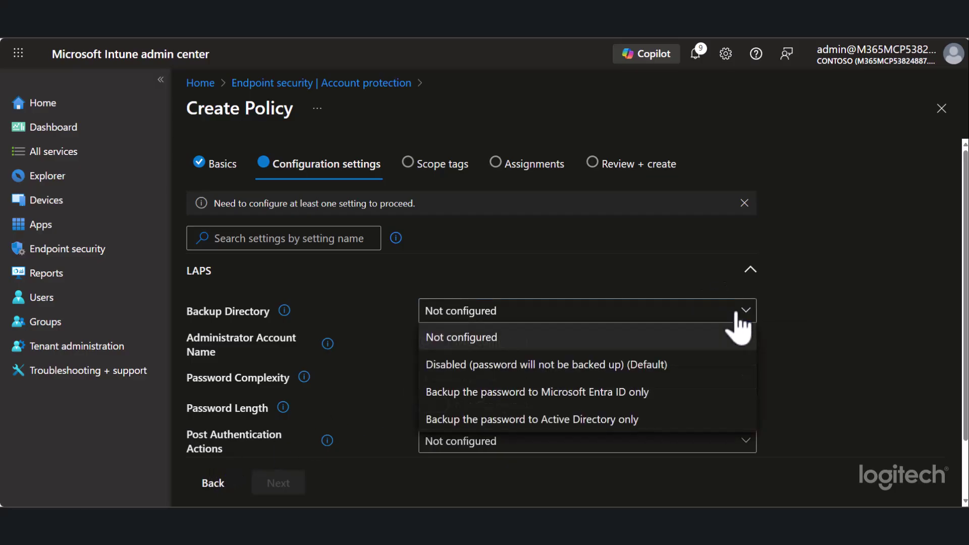
{"action": "left_click", "coordinate": [613, 393]}
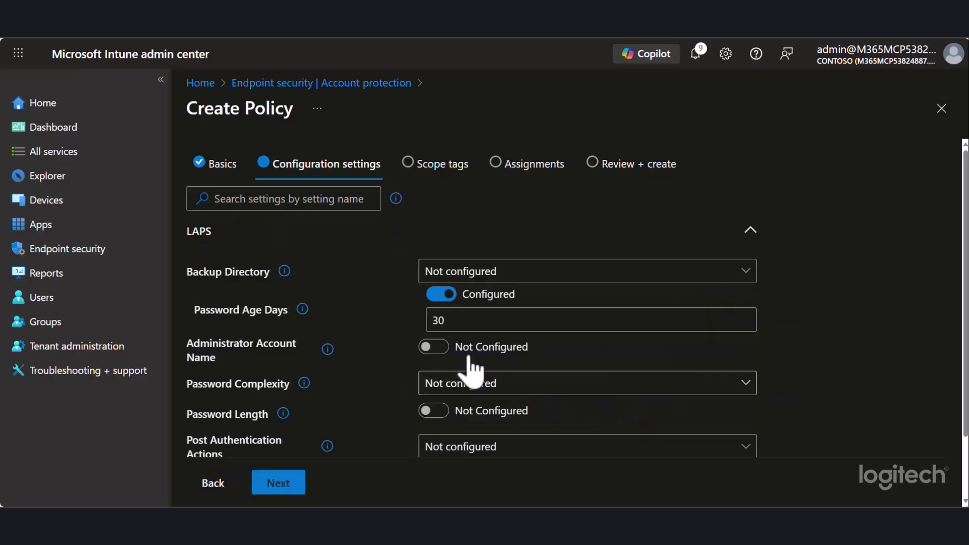
{"action": "left_click", "coordinate": [435, 347]}
{"action": "left_click", "coordinate": [442, 359]}
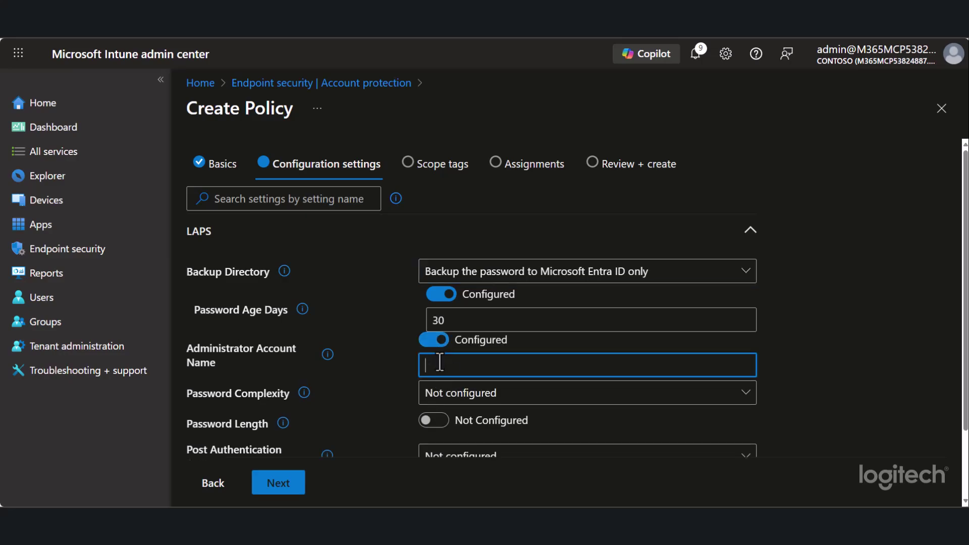
{"action": "type", "text": "Admin"}
{"action": "left_click", "coordinate": [286, 482]}
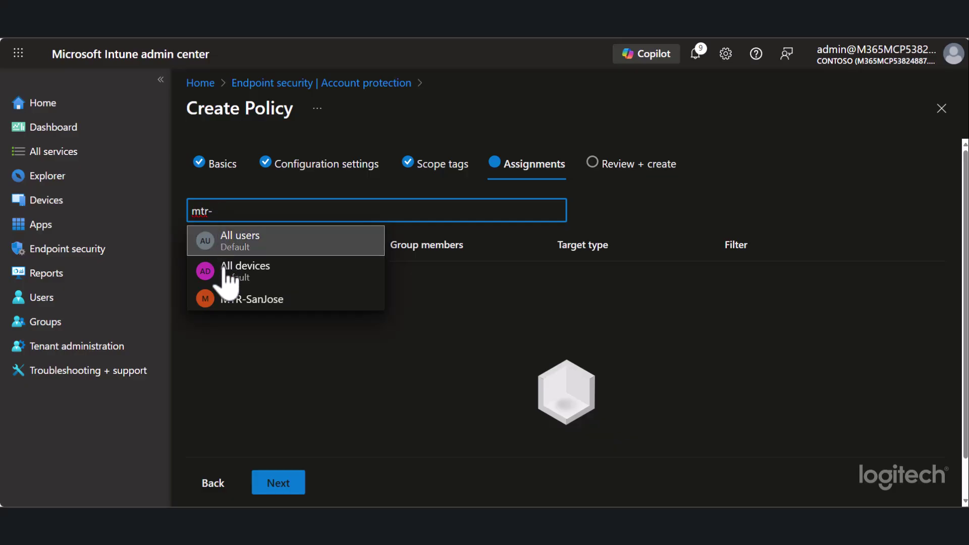
Assign the LAPS policy to the MTR-SanJose group and proceed past the assignments.
{"action": "left_click", "coordinate": [234, 299]}
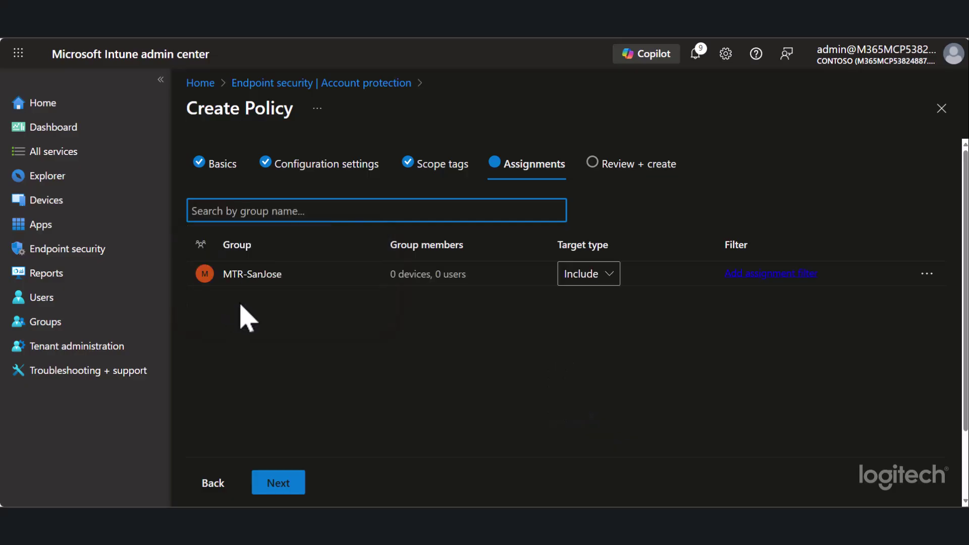
{"action": "left_click", "coordinate": [280, 483]}
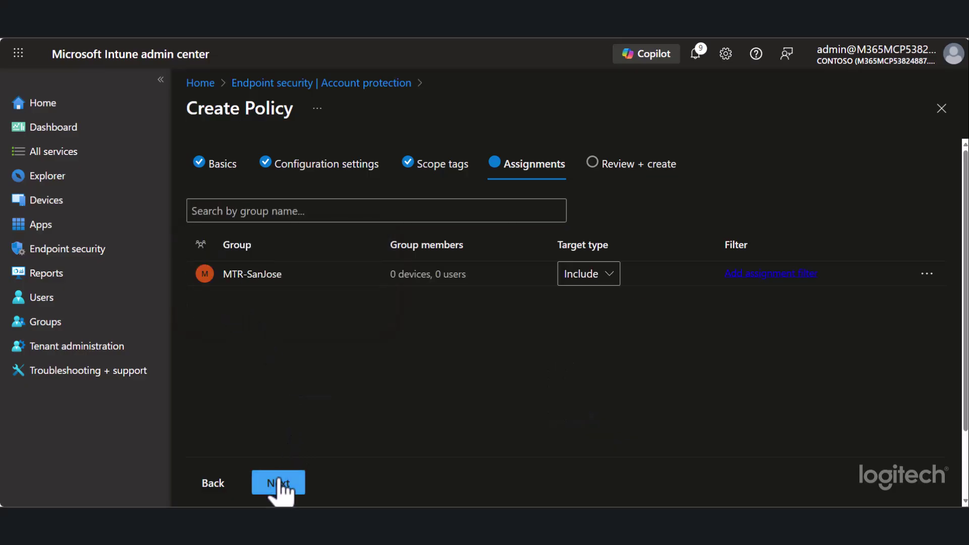
{"action": "left_click", "coordinate": [278, 482]}
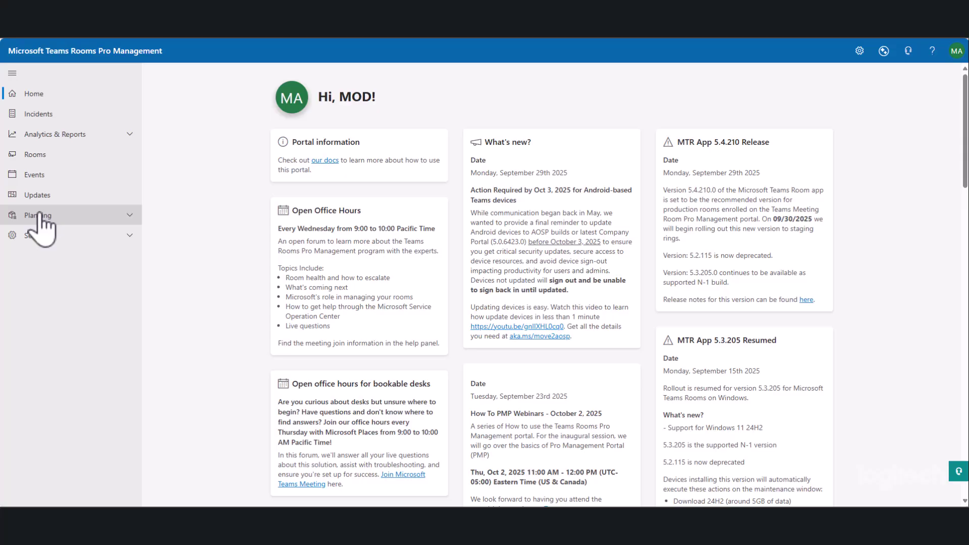
In Microsoft Teams Rooms Pro Management, sync the Windows Autopilot devices under Planning.
{"action": "left_click", "coordinate": [40, 216]}
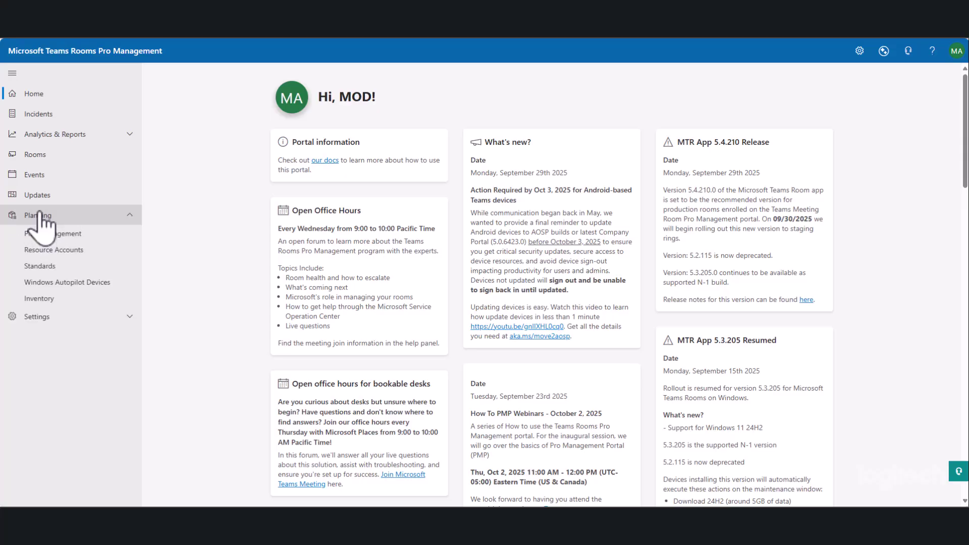
{"action": "left_click", "coordinate": [59, 284]}
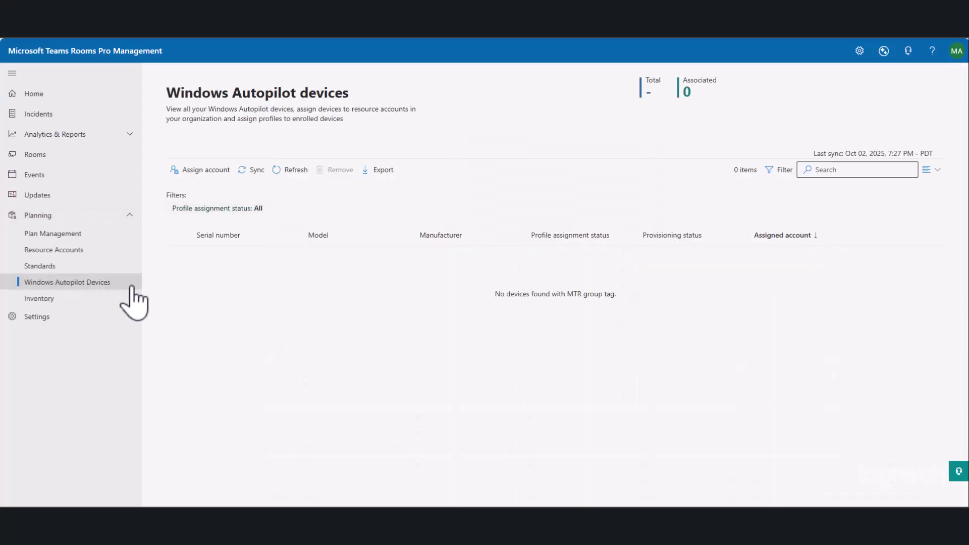
{"action": "left_click", "coordinate": [247, 171]}
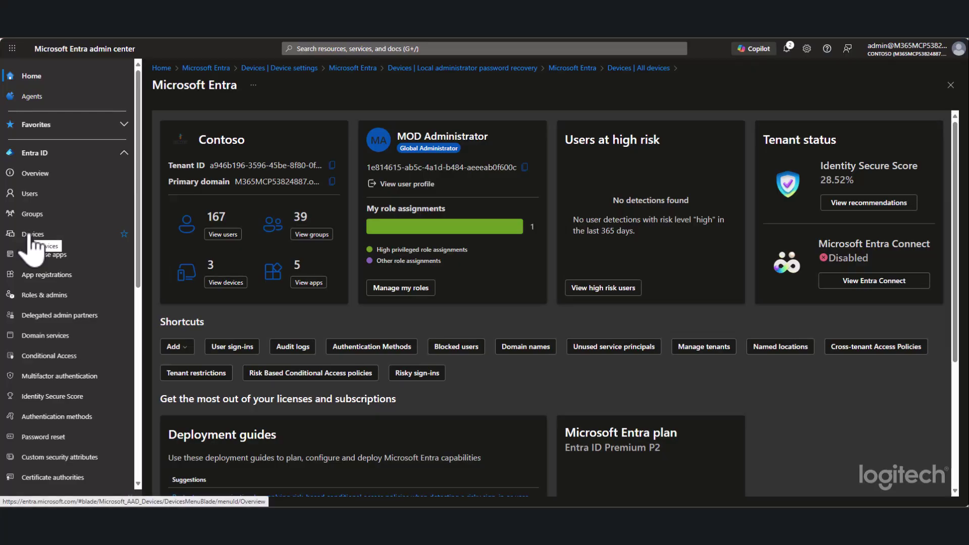
In the Microsoft Entra admin center, enable the disabled device PZLC323000GU in the list of all devices.
{"action": "left_click", "coordinate": [29, 235]}
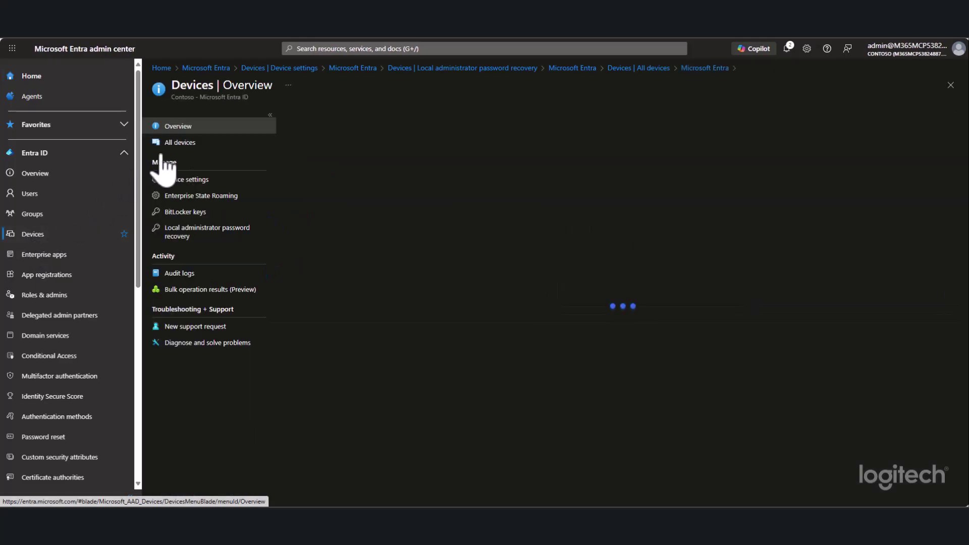
{"action": "left_click", "coordinate": [177, 146]}
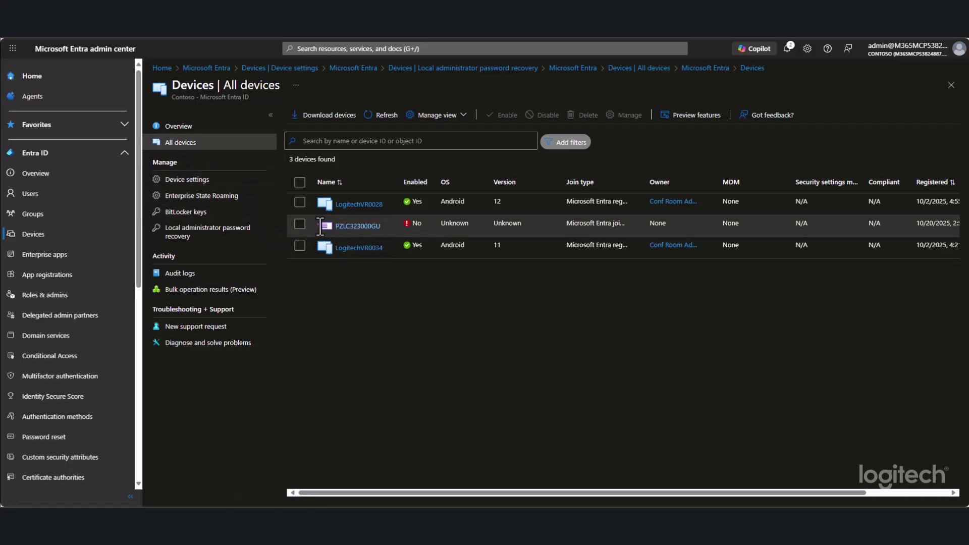
{"action": "left_click", "coordinate": [300, 223]}
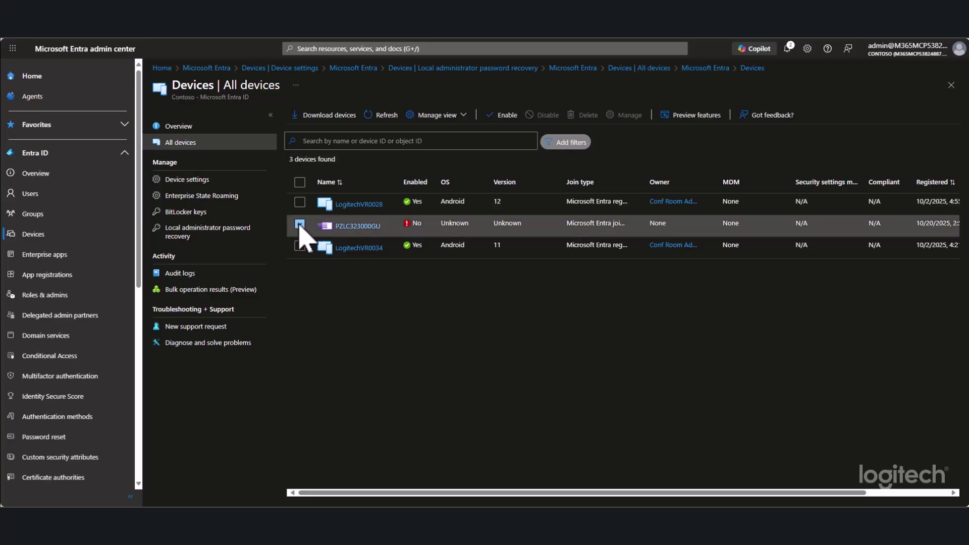
{"action": "left_click", "coordinate": [502, 115]}
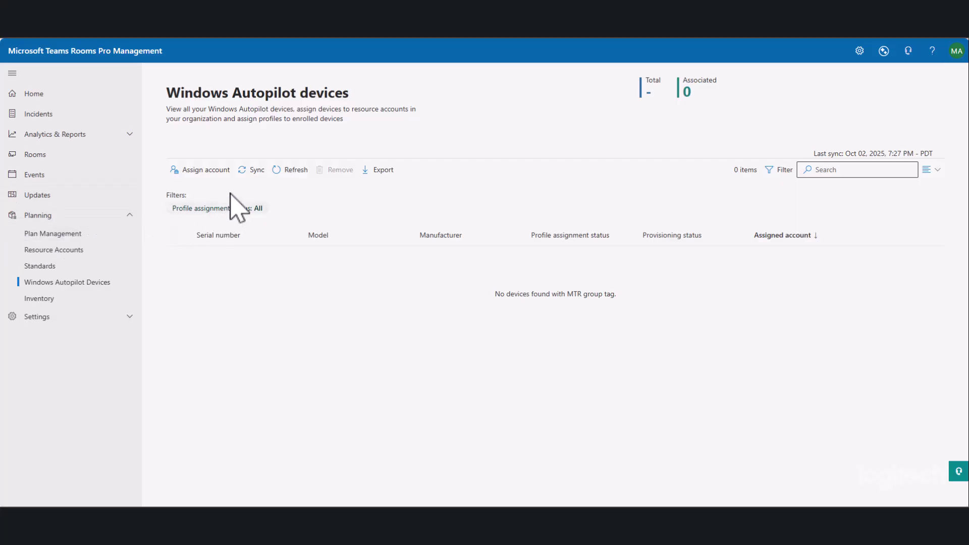
Sync the Autopilot devices again in Teams Rooms Pro Management, then start an account assignment for device PZLC323000GU and proceed to account selection.
{"action": "left_click", "coordinate": [256, 170]}
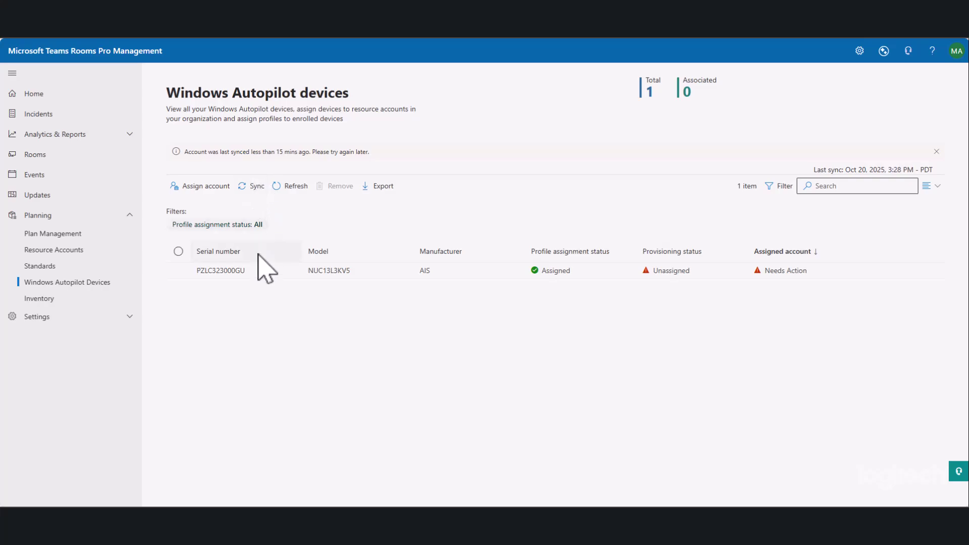
{"action": "left_click", "coordinate": [179, 255]}
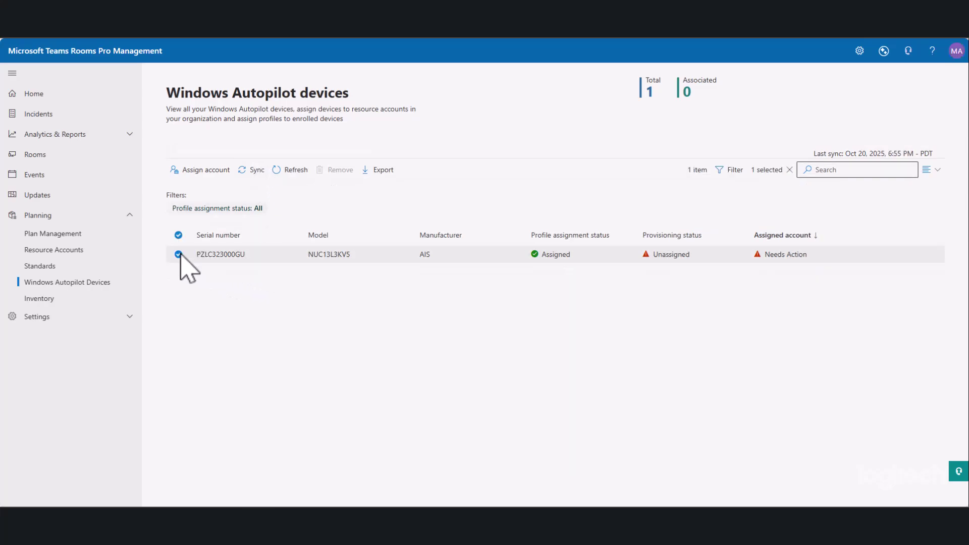
{"action": "left_click", "coordinate": [204, 172]}
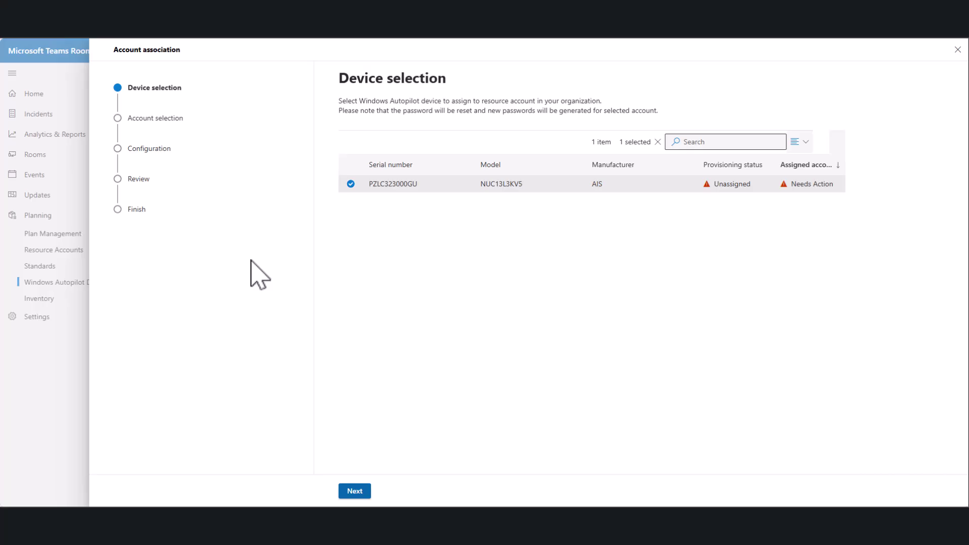
{"action": "left_click", "coordinate": [353, 492]}
Choose the Conf Room Crystal resource account for the device, have its password generated automatically, and proceed to the review.
{"action": "left_click", "coordinate": [709, 143]}
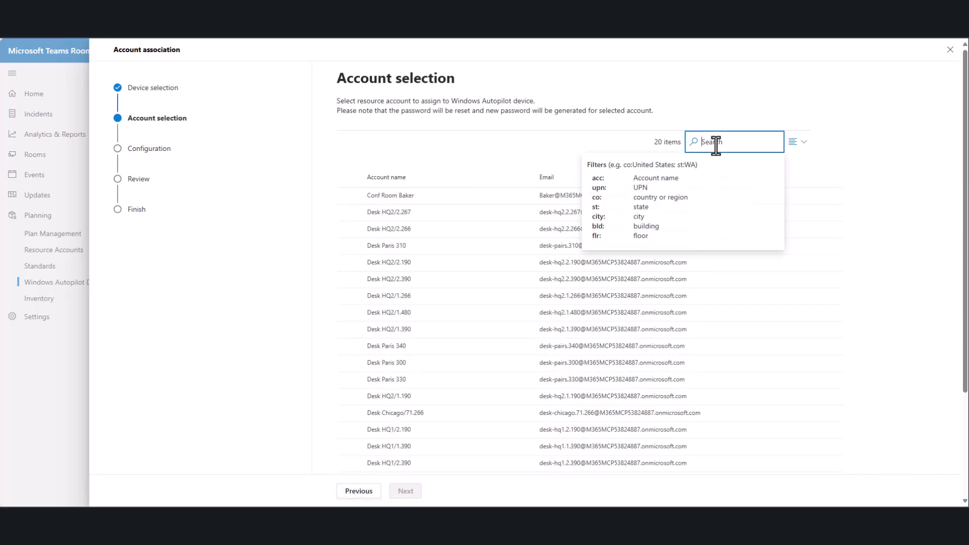
{"action": "type", "text": "cry"}
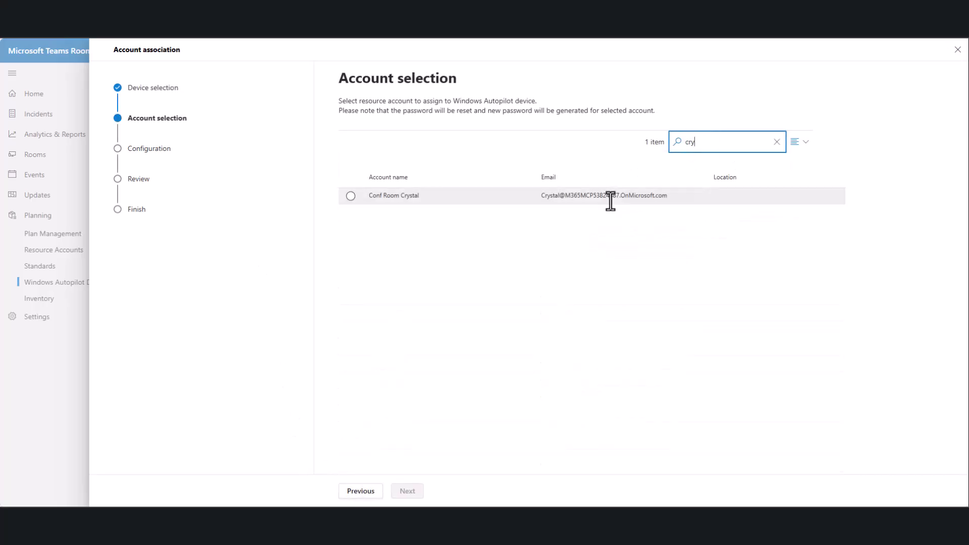
{"action": "left_click", "coordinate": [350, 196]}
{"action": "left_click", "coordinate": [405, 492]}
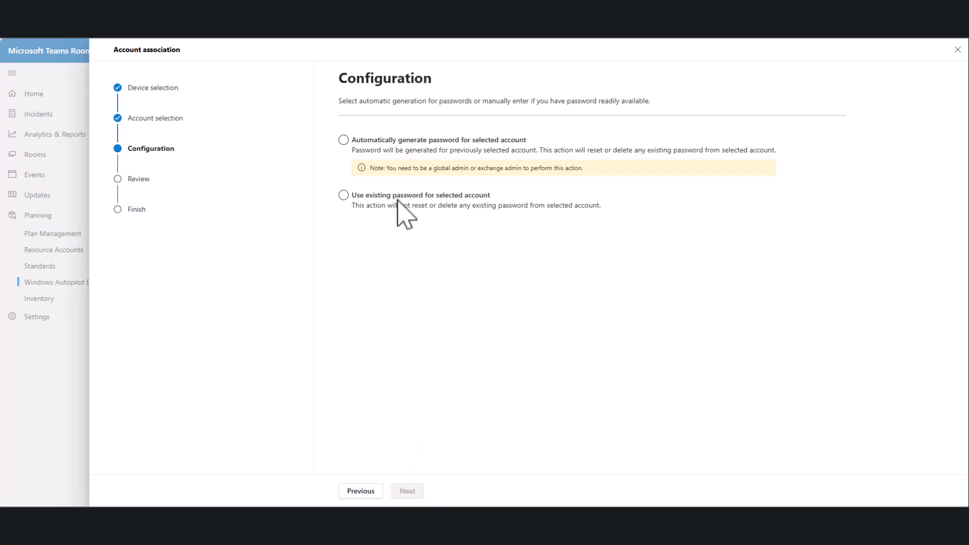
{"action": "left_click", "coordinate": [344, 140]}
{"action": "left_click", "coordinate": [408, 492]}
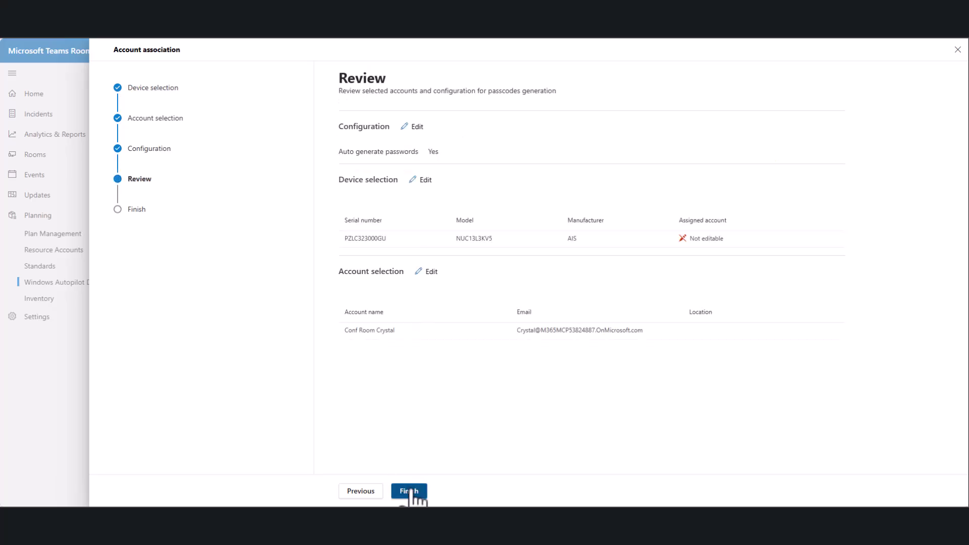
Finish the reviewed account association between device PZLC323000GU and the Conf Room Crystal account.
{"action": "left_click", "coordinate": [409, 492]}
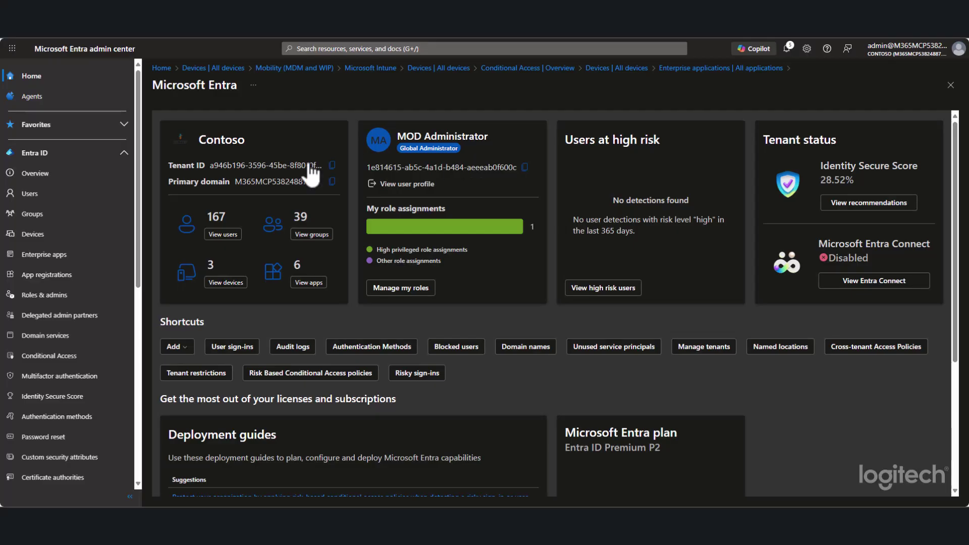
In the Microsoft Entra admin center, open local administrator password recovery for the Windows device MTR-PZLC323000 and copy its local administrator password.
{"action": "left_click", "coordinate": [35, 236]}
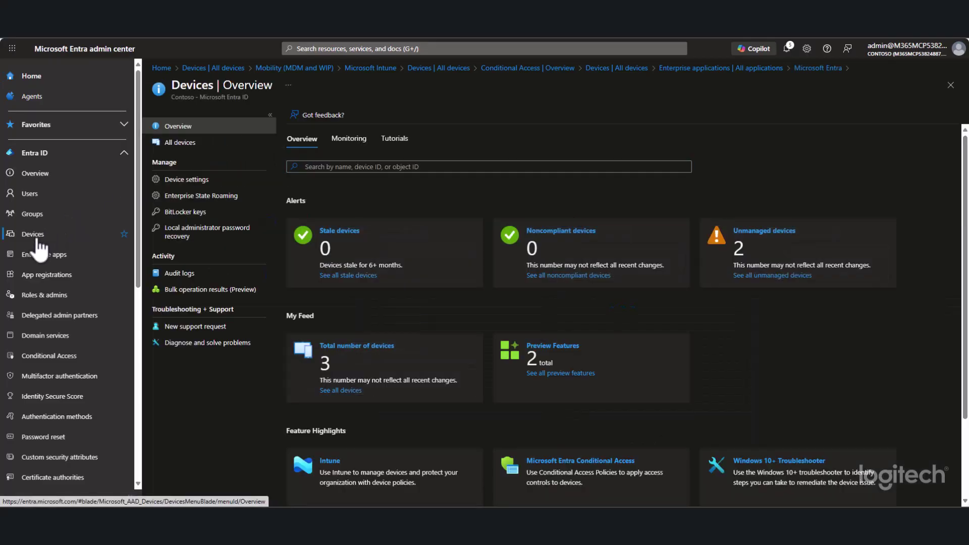
{"action": "left_click", "coordinate": [182, 144]}
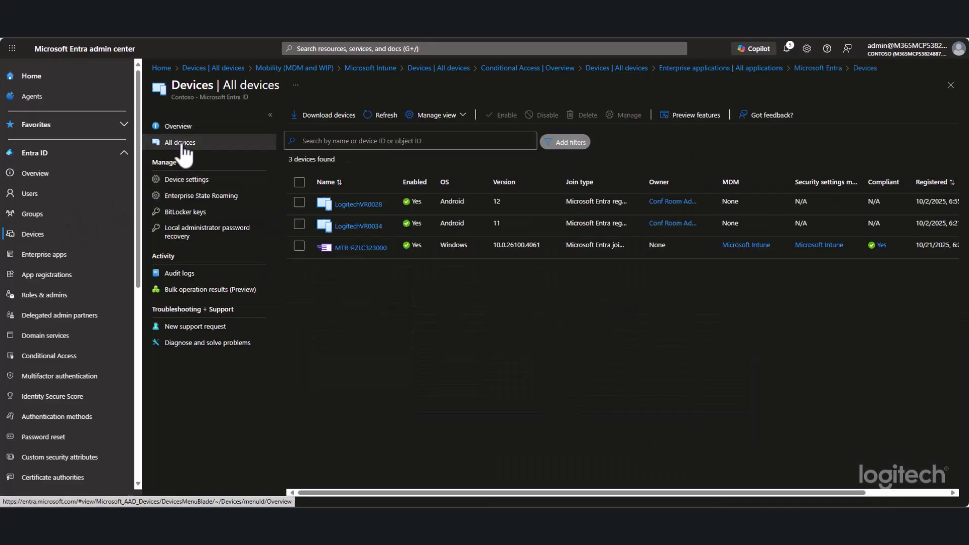
{"action": "left_click", "coordinate": [359, 247]}
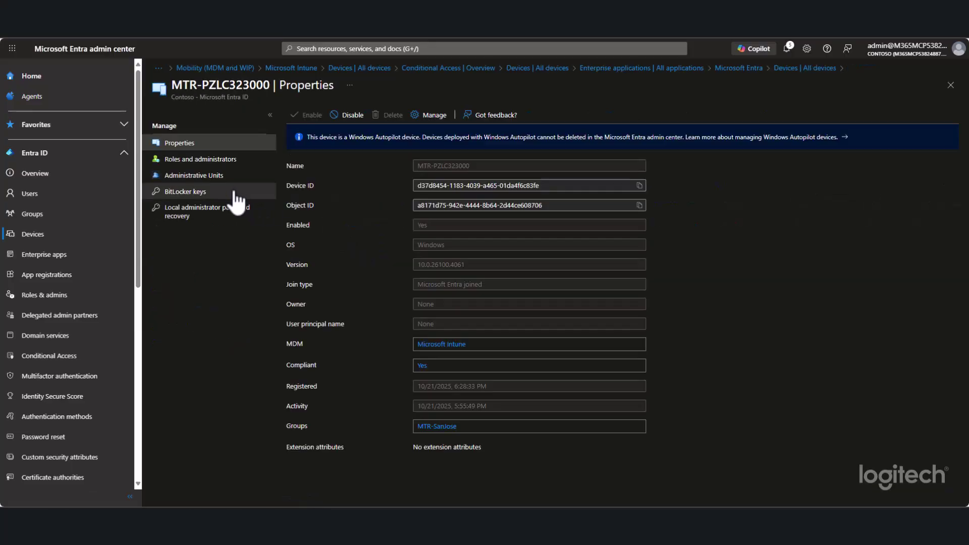
{"action": "left_click", "coordinate": [221, 216]}
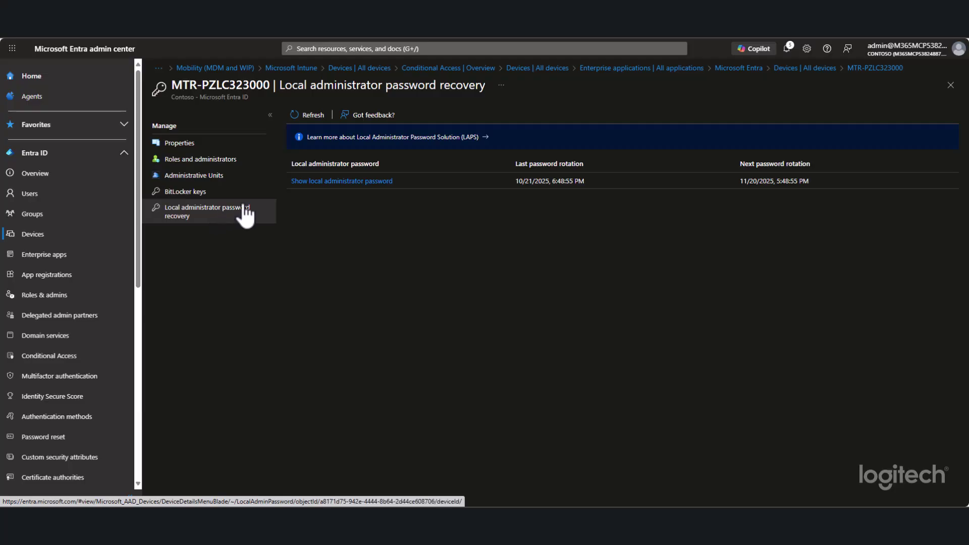
{"action": "left_click", "coordinate": [334, 182]}
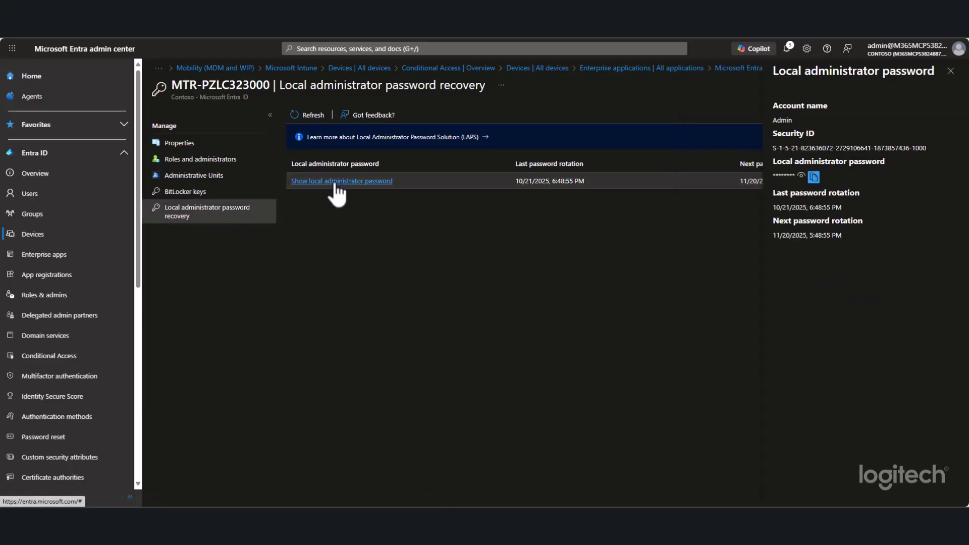
{"action": "left_click", "coordinate": [814, 178]}
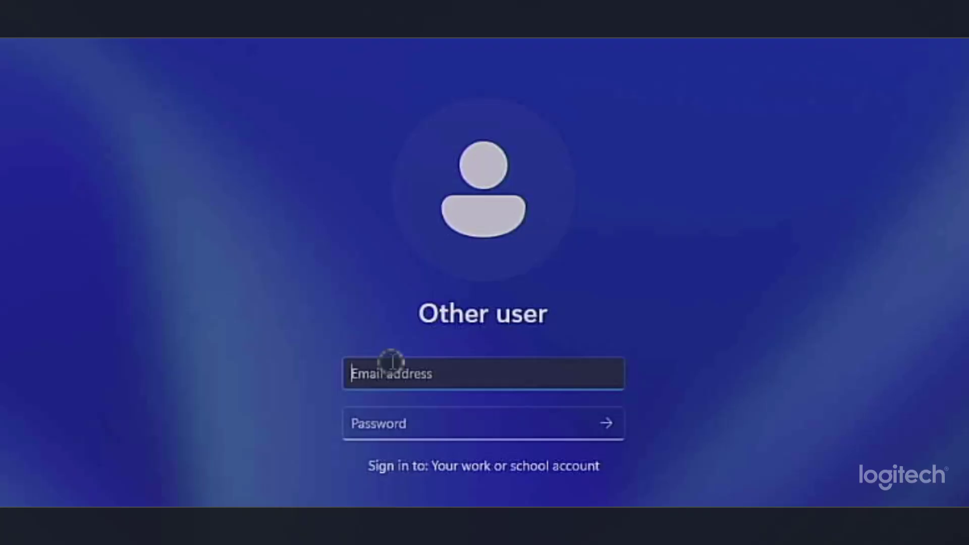
On the Teams Rooms device's Windows sign-in screen, enter .\admin as the account and select the password field.
{"action": "type", "text": ".\\admin"}
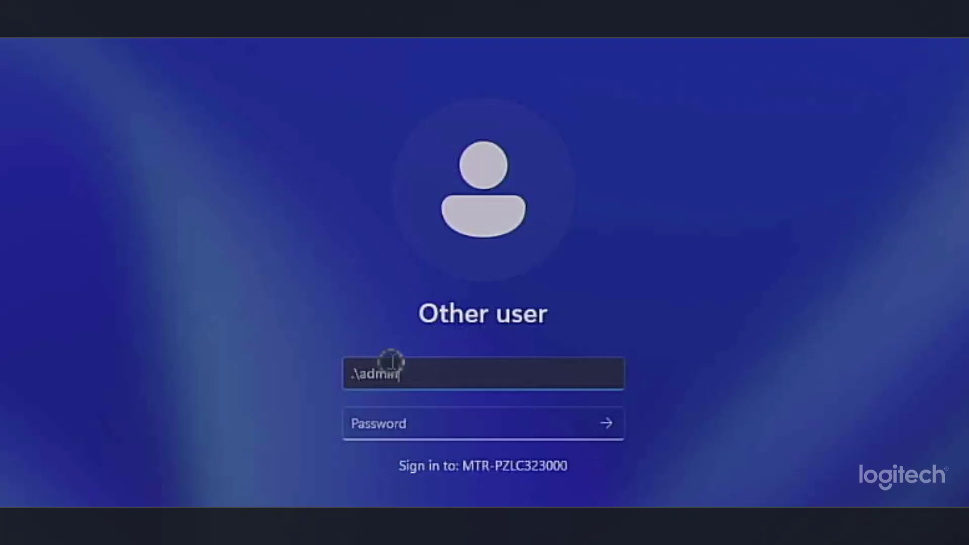
{"action": "left_click", "coordinate": [410, 427]}
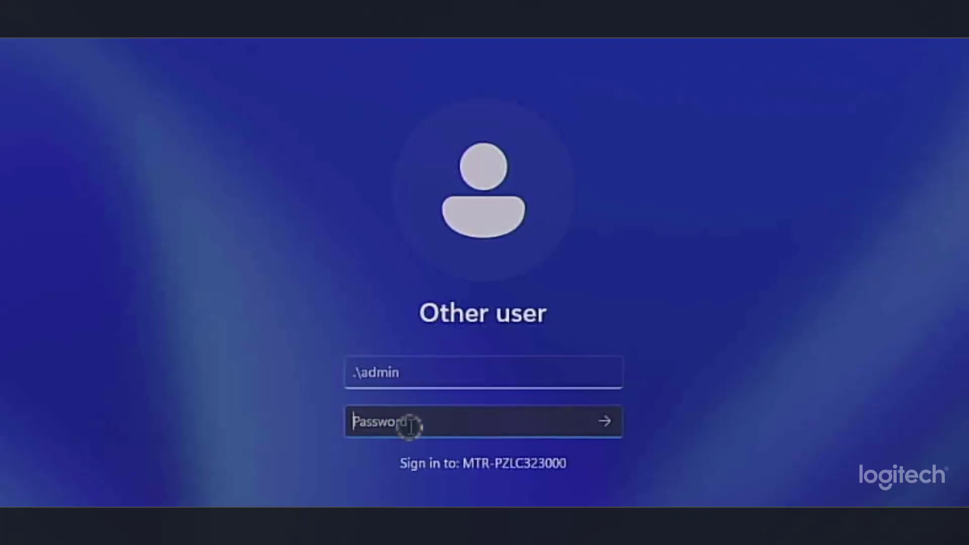